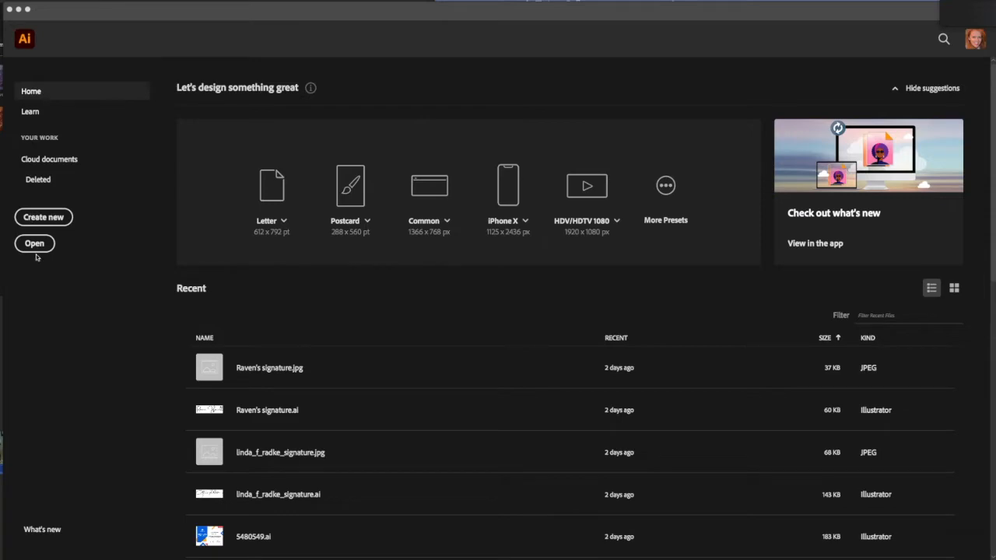
Start a new document and browse the Mobile, Web and Print presets before returning to the recent presets
{"action": "left_click", "coordinate": [72, 288]}
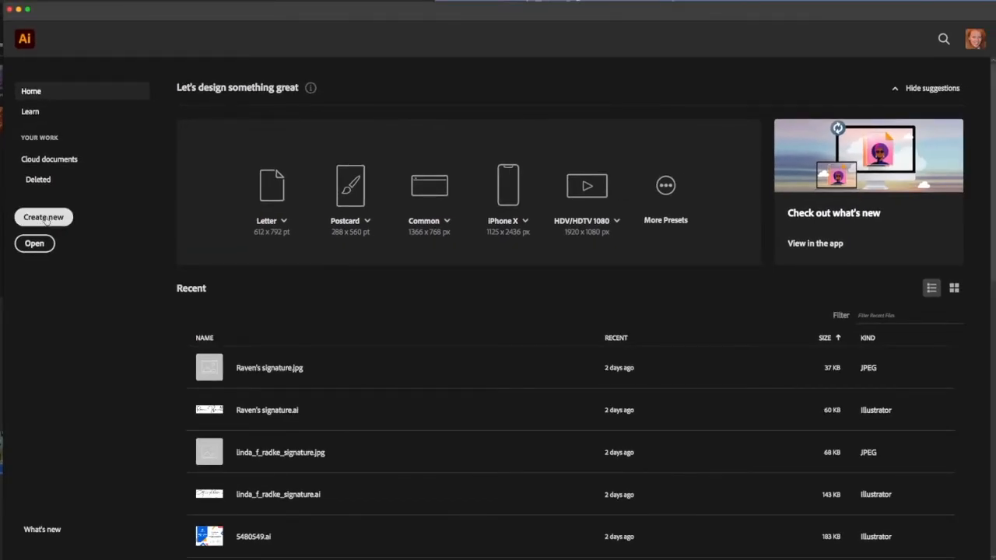
{"action": "left_click", "coordinate": [45, 221]}
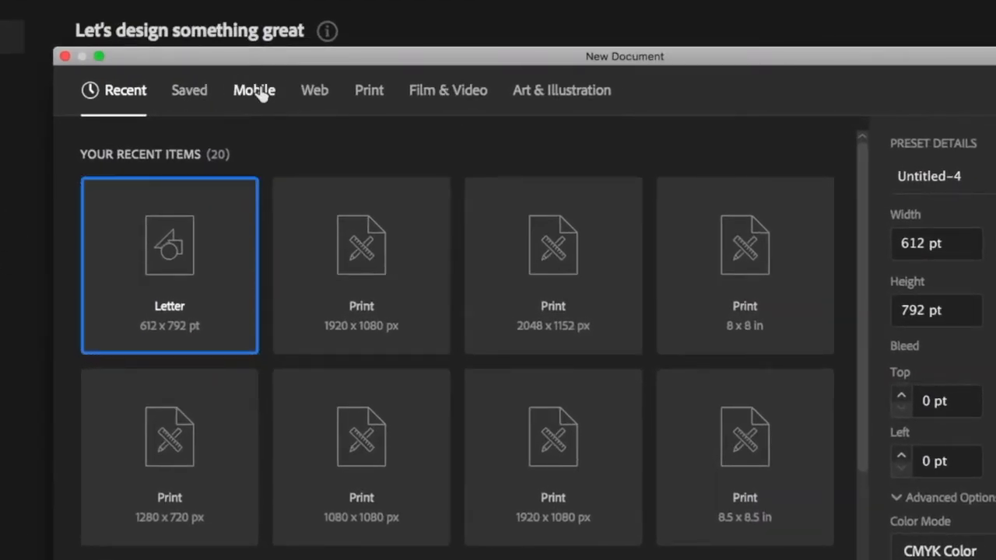
{"action": "left_click", "coordinate": [270, 108]}
{"action": "left_click", "coordinate": [314, 93]}
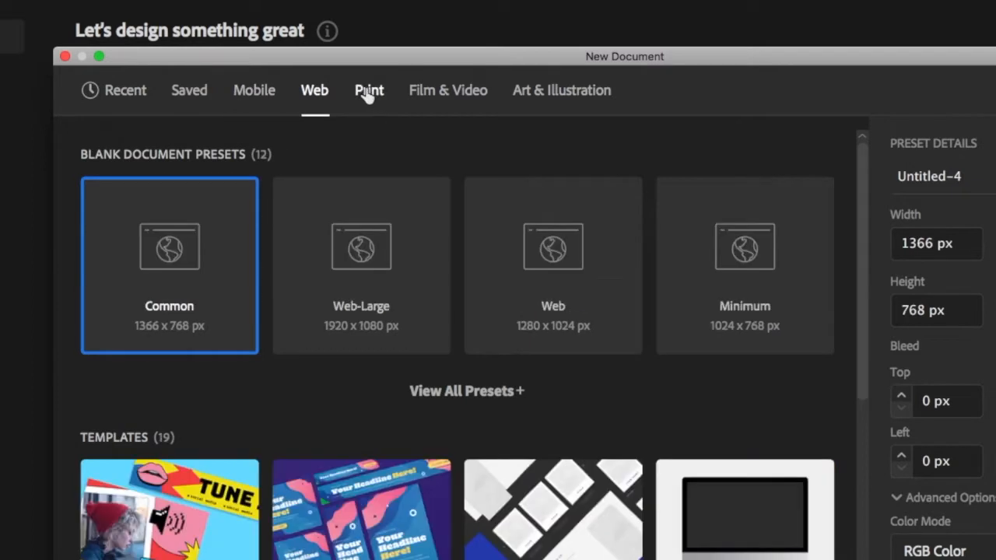
{"action": "left_click", "coordinate": [368, 92]}
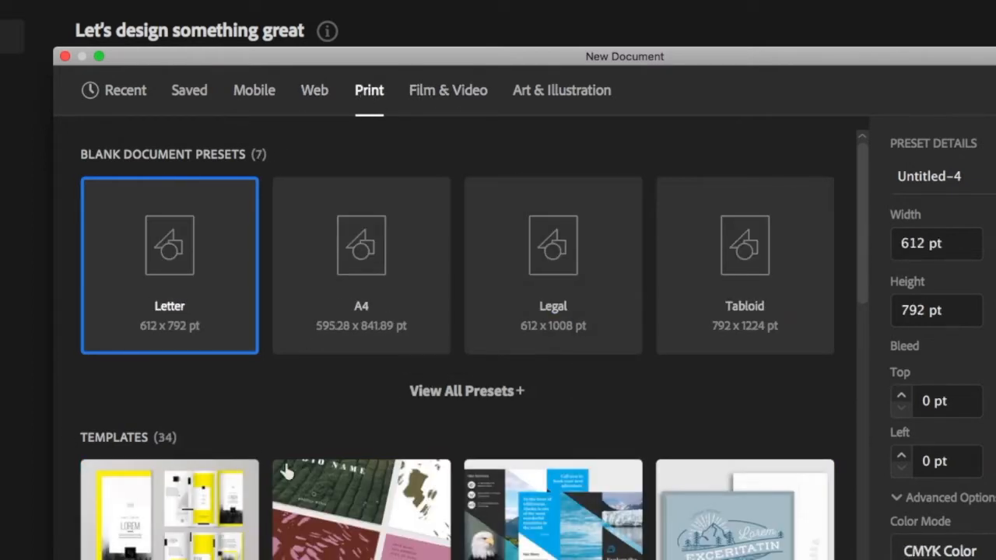
{"action": "scroll", "coordinate": [294, 472], "scroll_direction": "down", "scroll_amount": 10}
{"action": "scroll", "coordinate": [337, 346], "scroll_direction": "up", "scroll_amount": 10}
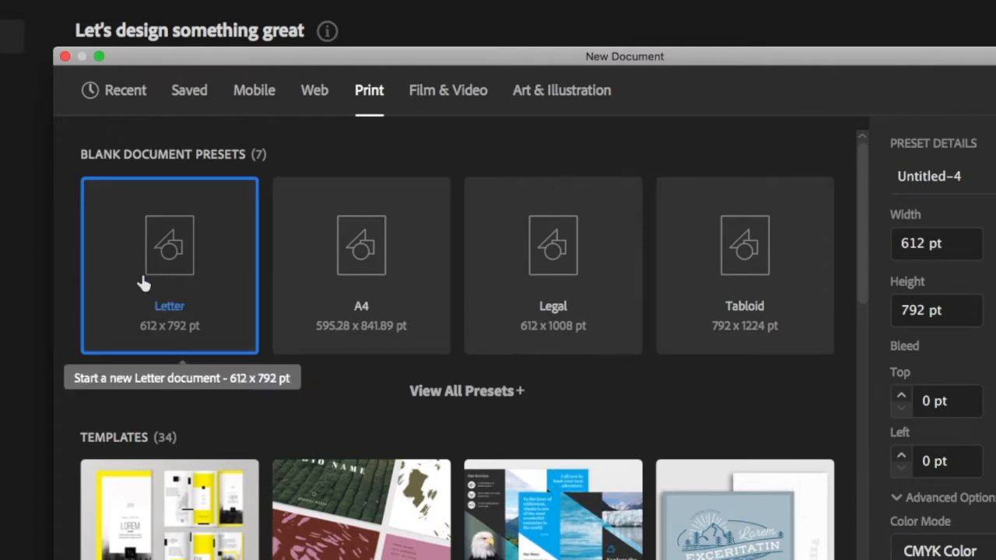
{"action": "left_click", "coordinate": [131, 92]}
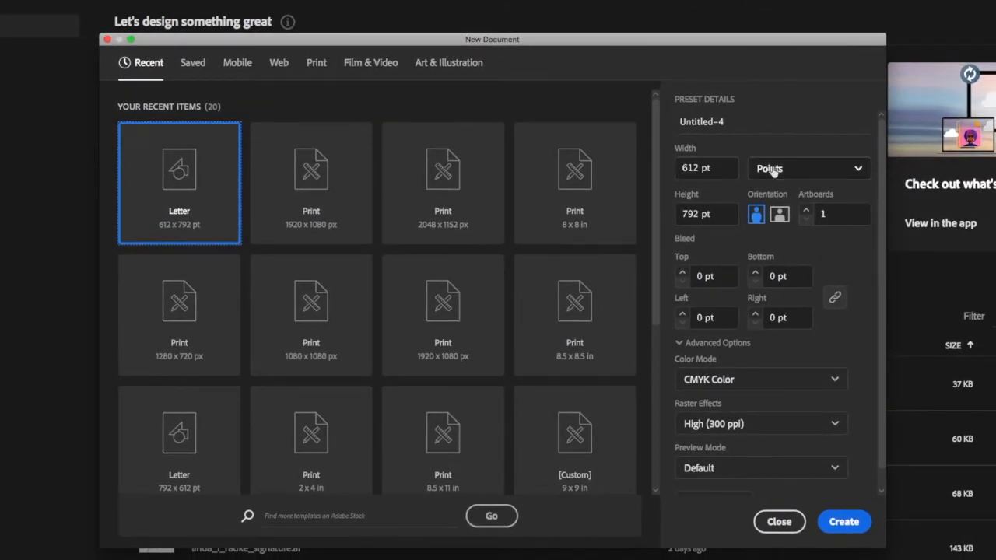
Give the Letter preset landscape orientation, keep the CMYK Color mode, and create the document
{"action": "left_click", "coordinate": [779, 217]}
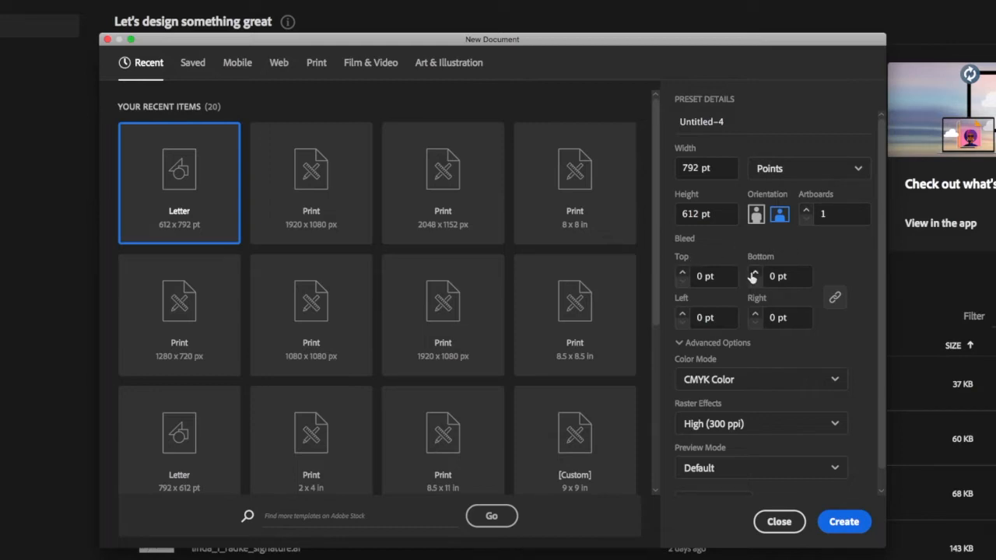
{"action": "left_click", "coordinate": [740, 380]}
{"action": "left_click", "coordinate": [745, 381]}
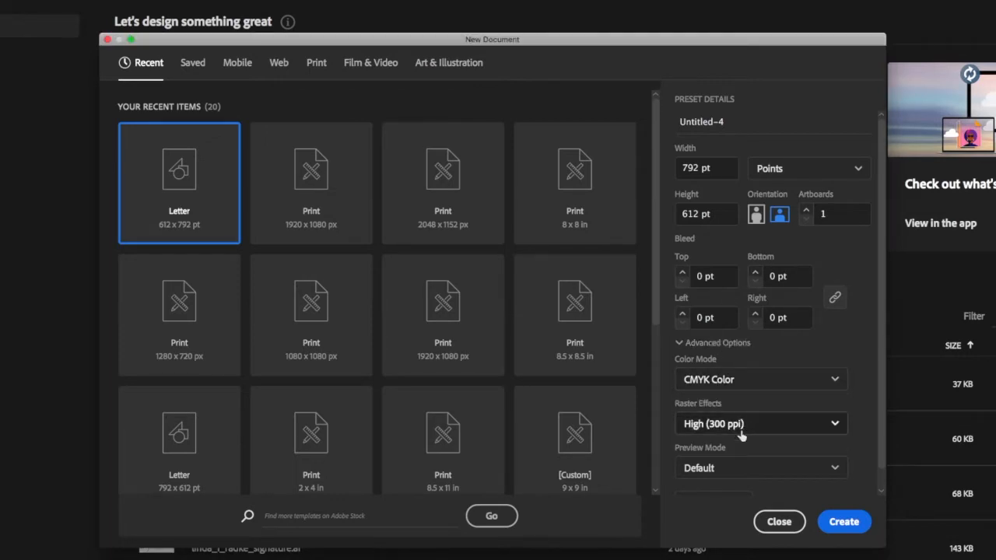
{"action": "left_click", "coordinate": [842, 525]}
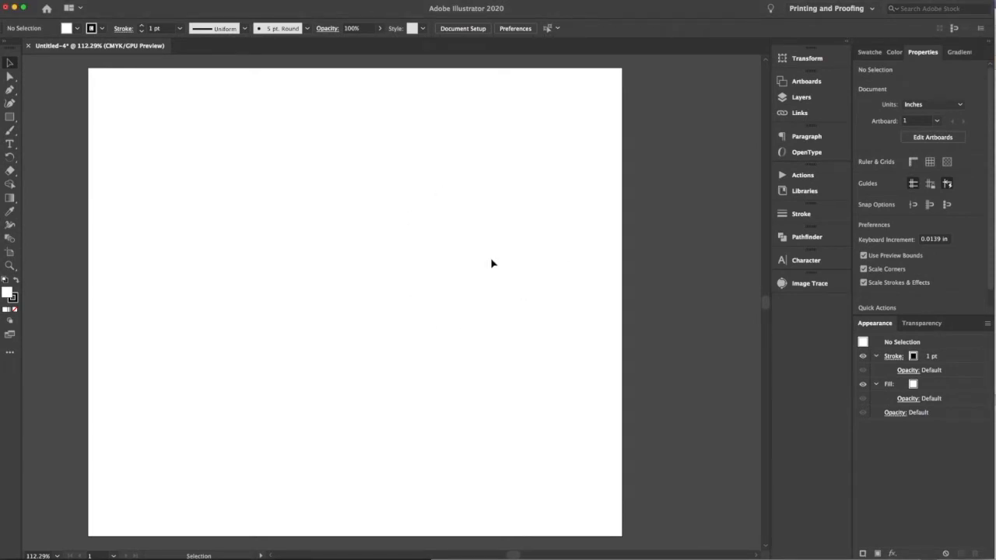
Edit the artboards from the document setup, widen Artboard 1 to about 10.91 in, and leave artboard editing
{"action": "left_click", "coordinate": [465, 29]}
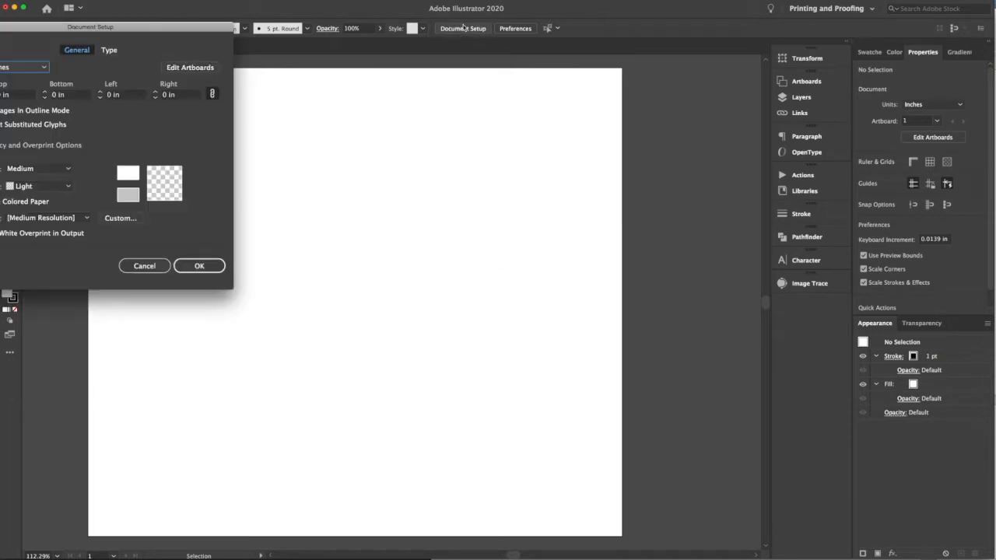
{"action": "key", "text": "Tab"}
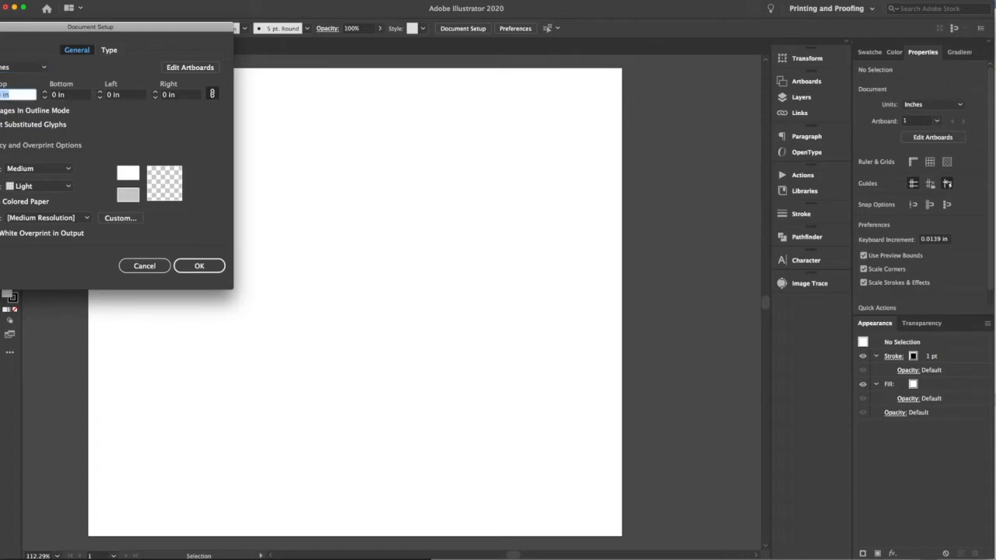
{"action": "left_click", "coordinate": [190, 68]}
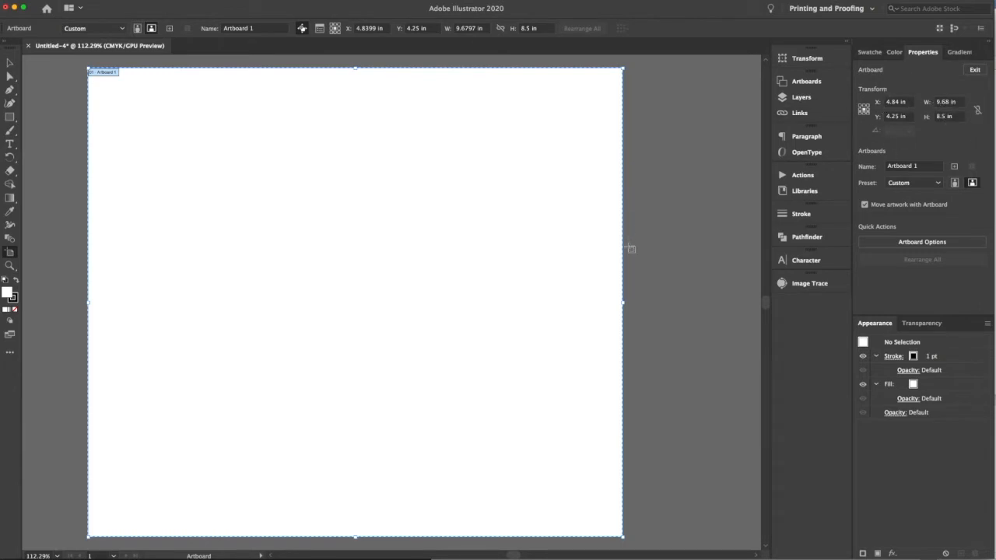
{"action": "left_click_drag", "start_coordinate": [623, 302], "coordinate": [692, 305]}
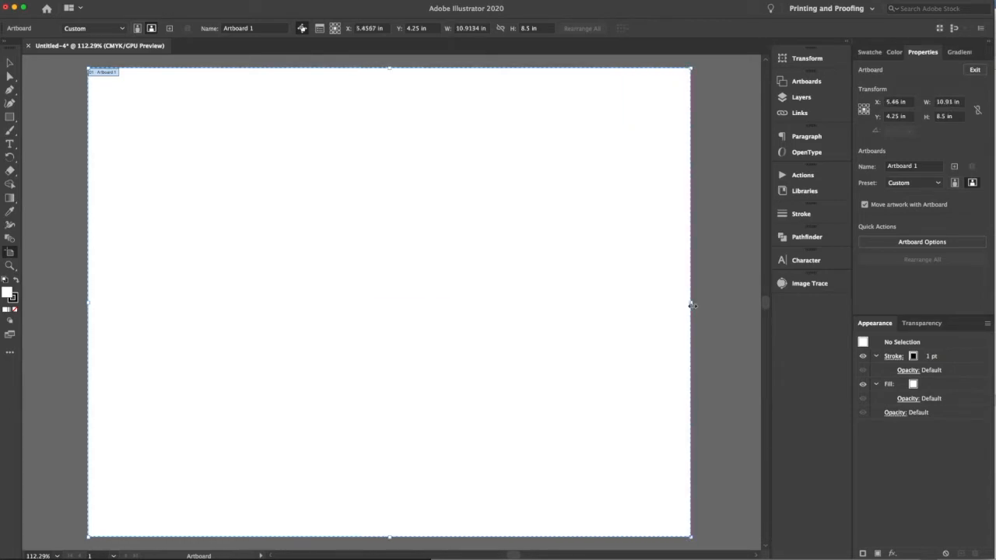
{"action": "left_click", "coordinate": [977, 70]}
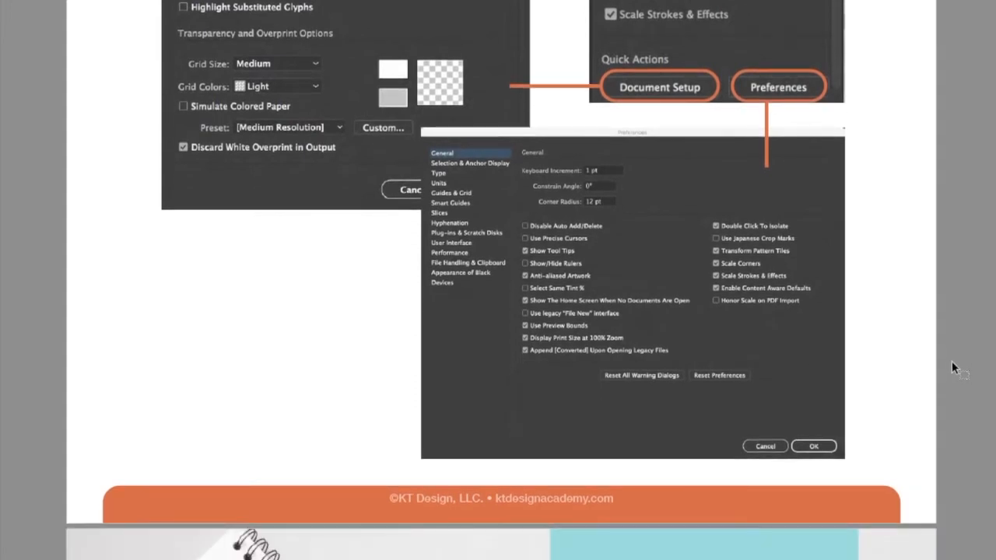
Read through the handout page on editing the document with Document Setup and Preferences
{"action": "scroll", "coordinate": [954, 366], "scroll_direction": "up", "scroll_amount": 2}
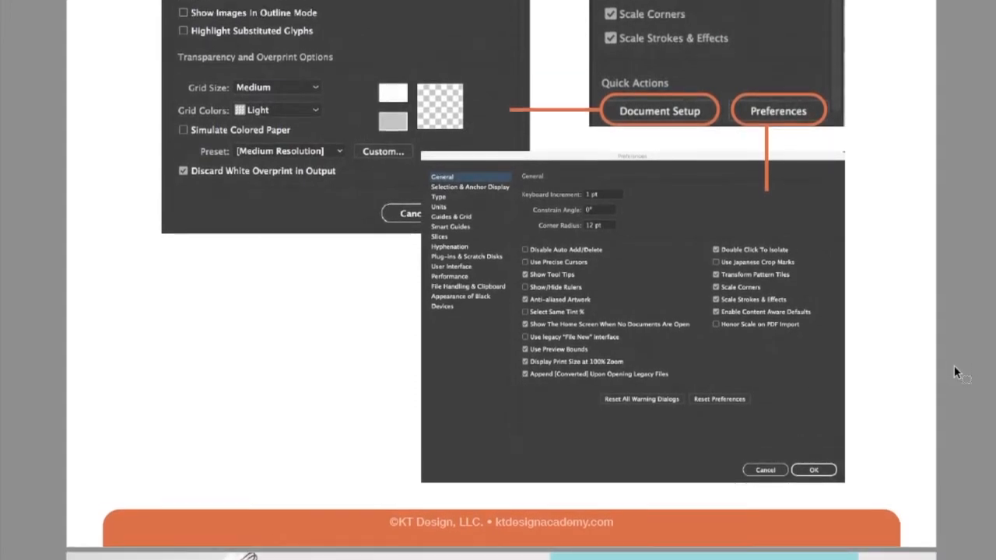
{"action": "scroll", "coordinate": [571, 210], "scroll_direction": "up", "scroll_amount": 4}
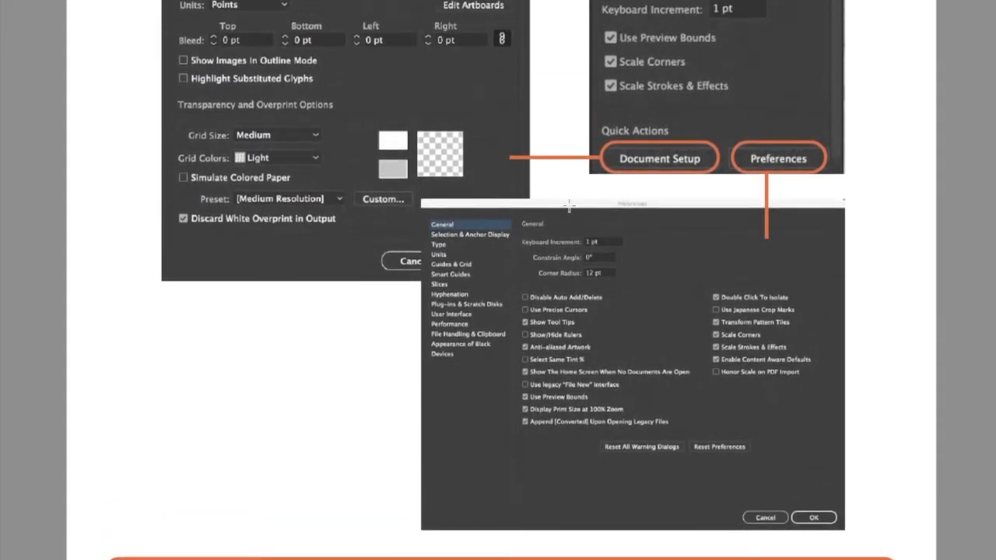
{"action": "scroll", "coordinate": [648, 208], "scroll_direction": "up", "scroll_amount": 7}
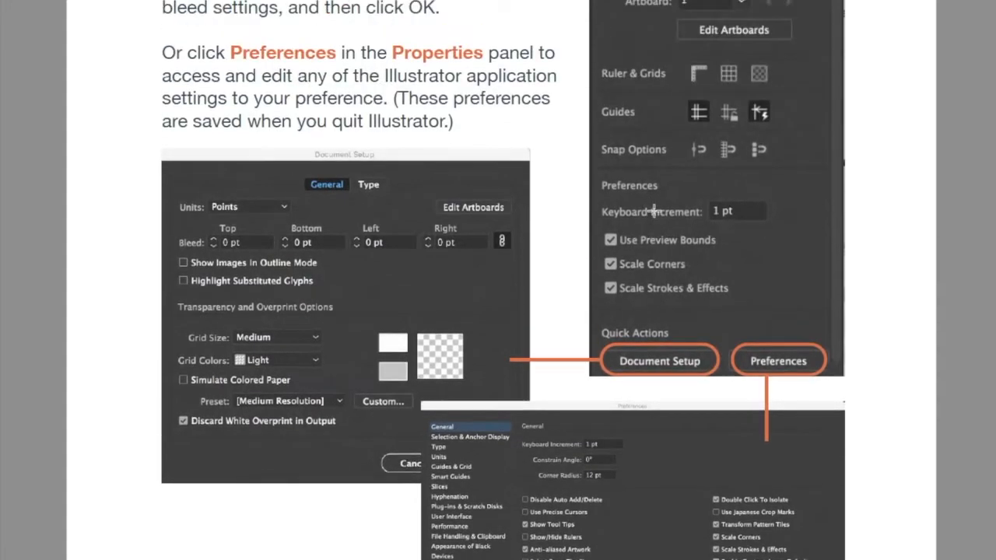
{"action": "scroll", "coordinate": [654, 208], "scroll_direction": "up", "scroll_amount": 8}
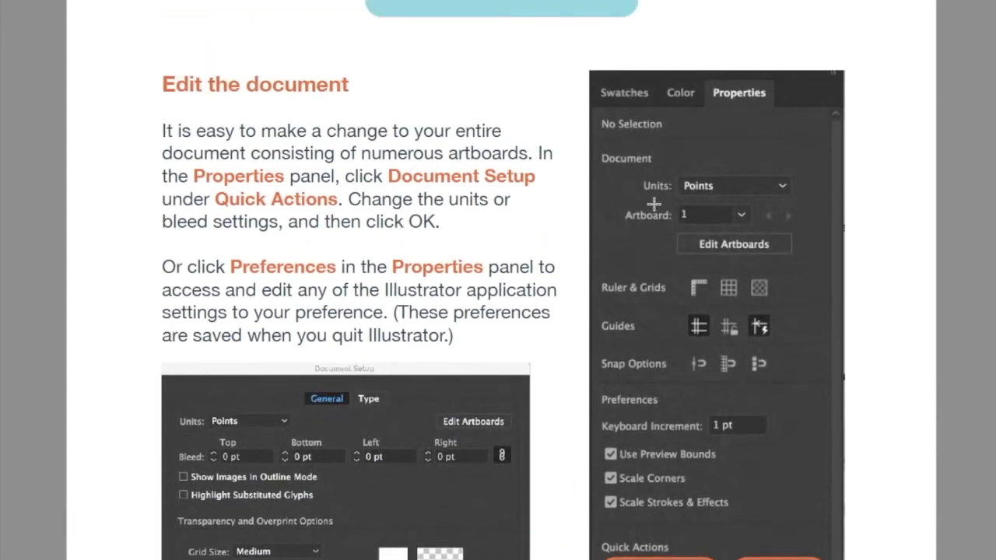
{"action": "scroll", "coordinate": [658, 204], "scroll_direction": "up", "scroll_amount": 8}
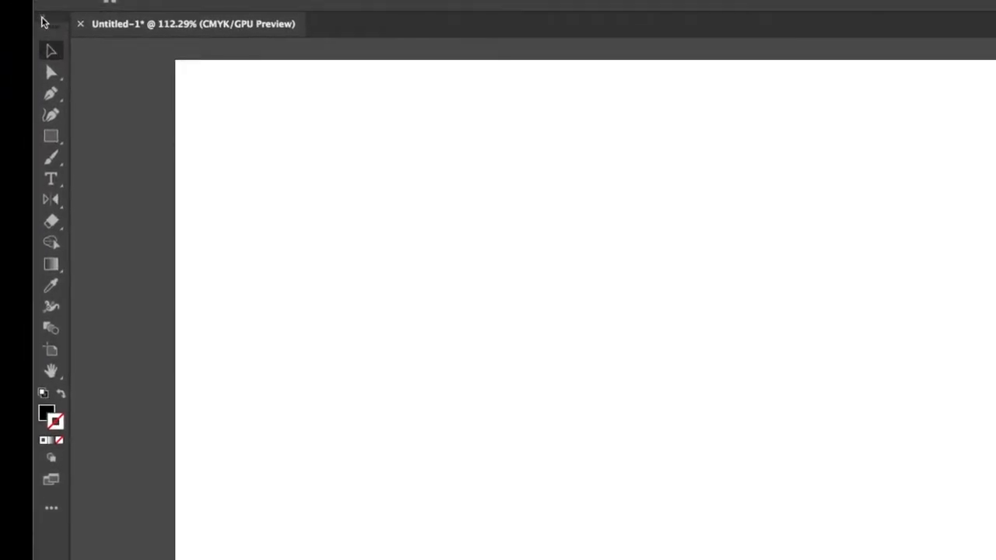
Preview the toolbar in two columns, restore one column, and examine the full tool list and its toolbar options
{"action": "left_click", "coordinate": [43, 22]}
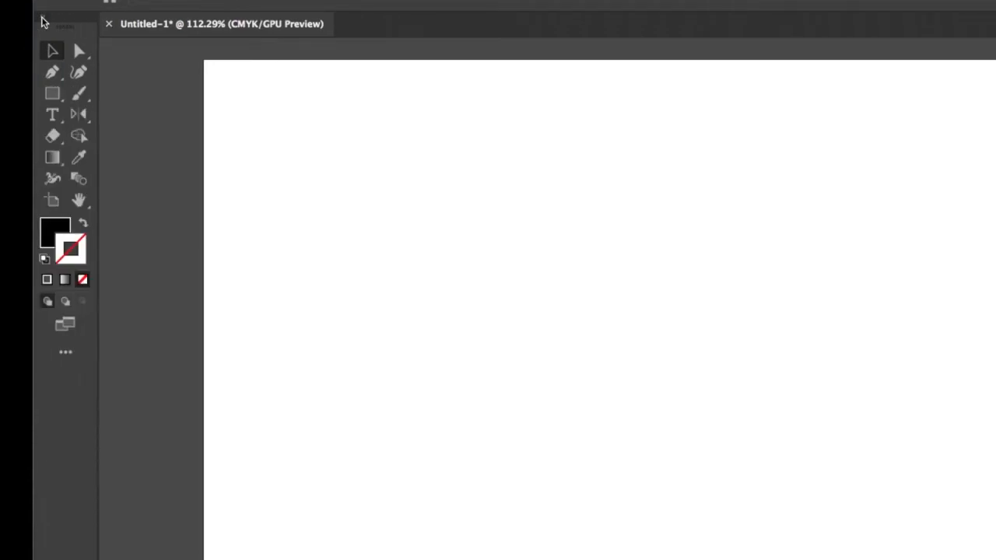
{"action": "left_click", "coordinate": [43, 22]}
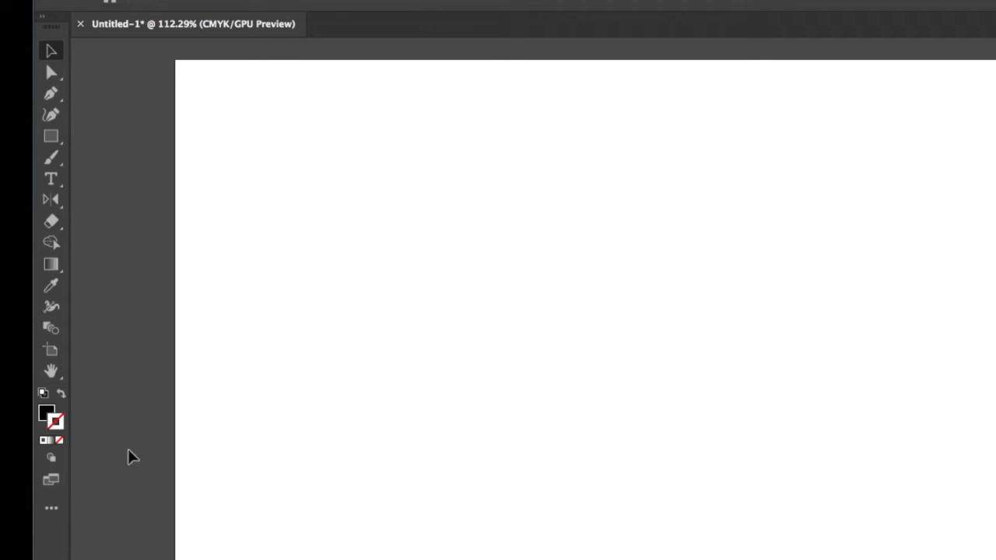
{"action": "left_click", "coordinate": [52, 511]}
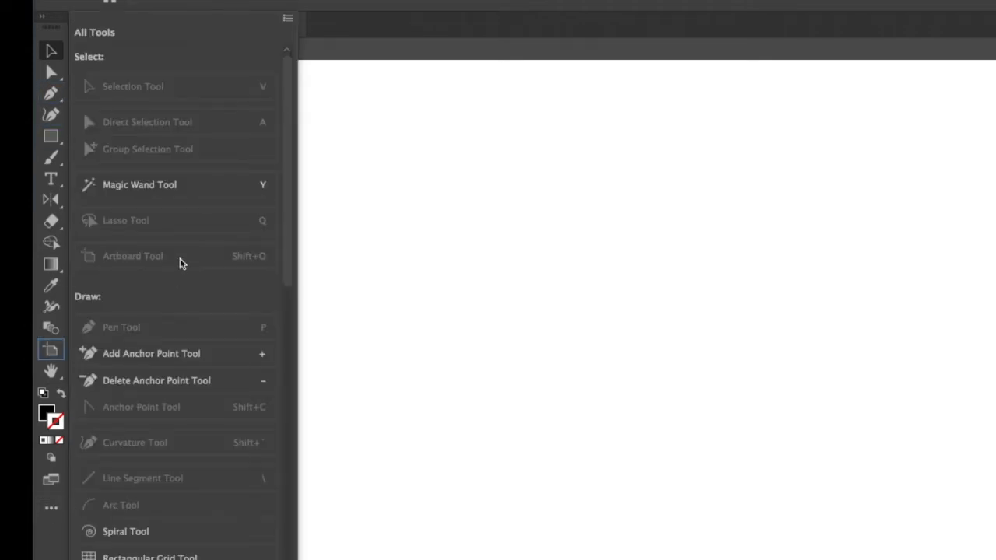
{"action": "scroll", "coordinate": [190, 277], "scroll_direction": "down", "scroll_amount": 5}
{"action": "scroll", "coordinate": [195, 287], "scroll_direction": "up", "scroll_amount": 10}
{"action": "left_click", "coordinate": [287, 18]}
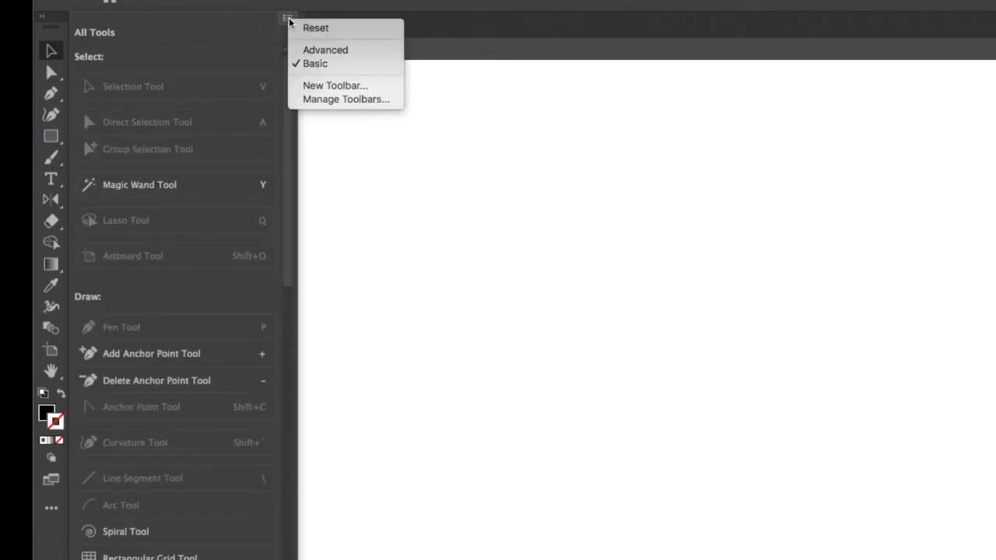
{"action": "left_click", "coordinate": [285, 22]}
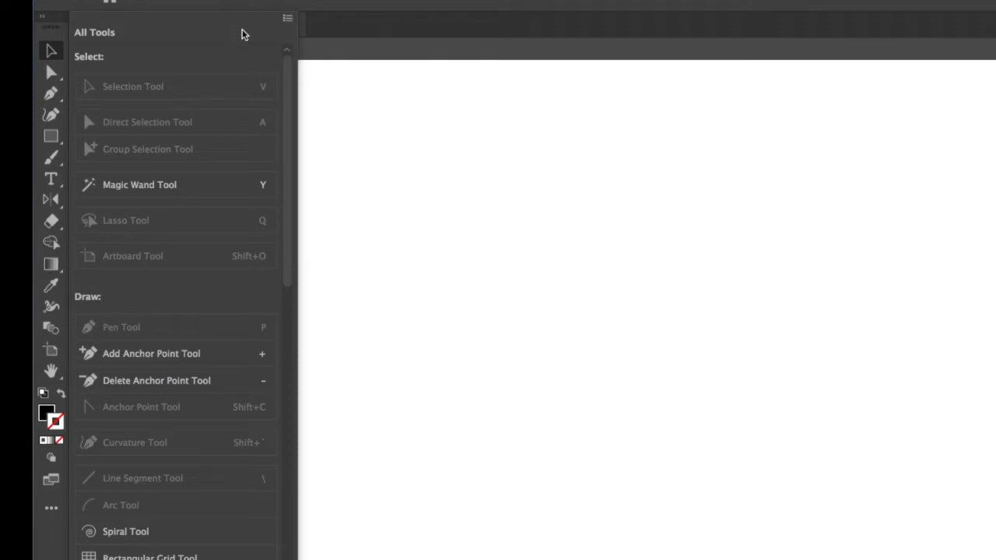
{"action": "left_click", "coordinate": [51, 507]}
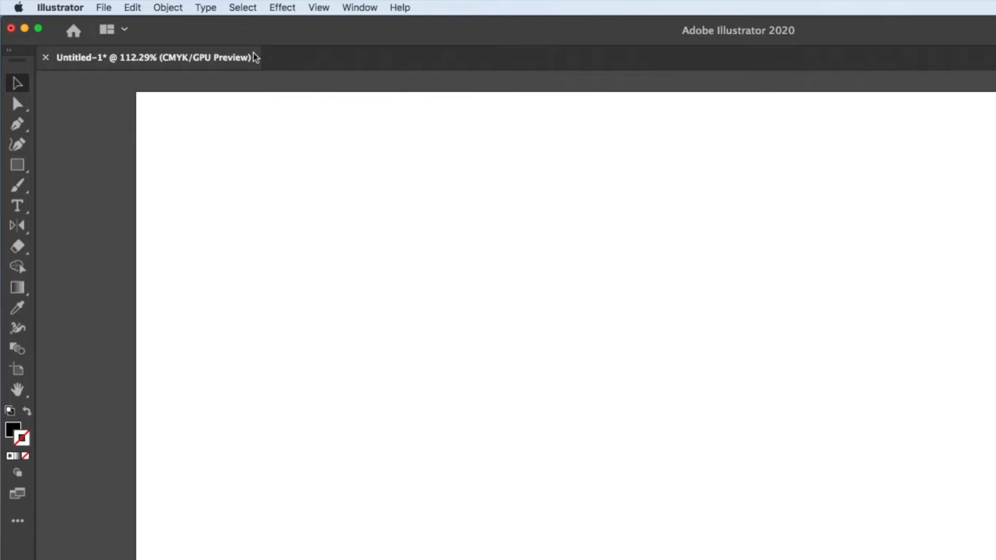
Display the Control bar and examine its fill, stroke and brush definition choices
{"action": "left_click", "coordinate": [364, 7]}
{"action": "left_click", "coordinate": [381, 139]}
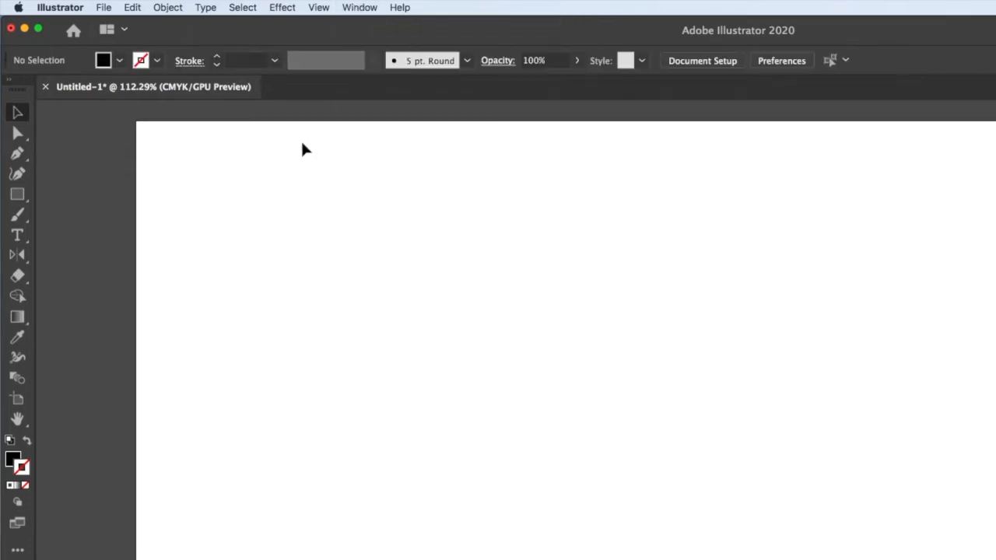
{"action": "left_click", "coordinate": [119, 60]}
{"action": "left_click", "coordinate": [120, 60]}
{"action": "left_click", "coordinate": [157, 61]}
{"action": "left_click", "coordinate": [157, 60]}
{"action": "left_click", "coordinate": [468, 61]}
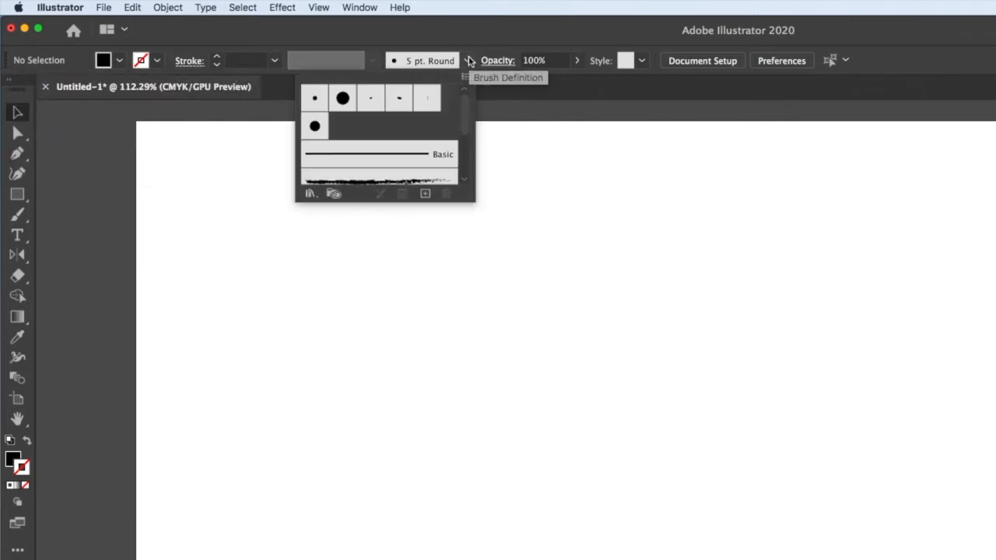
{"action": "left_click", "coordinate": [467, 61]}
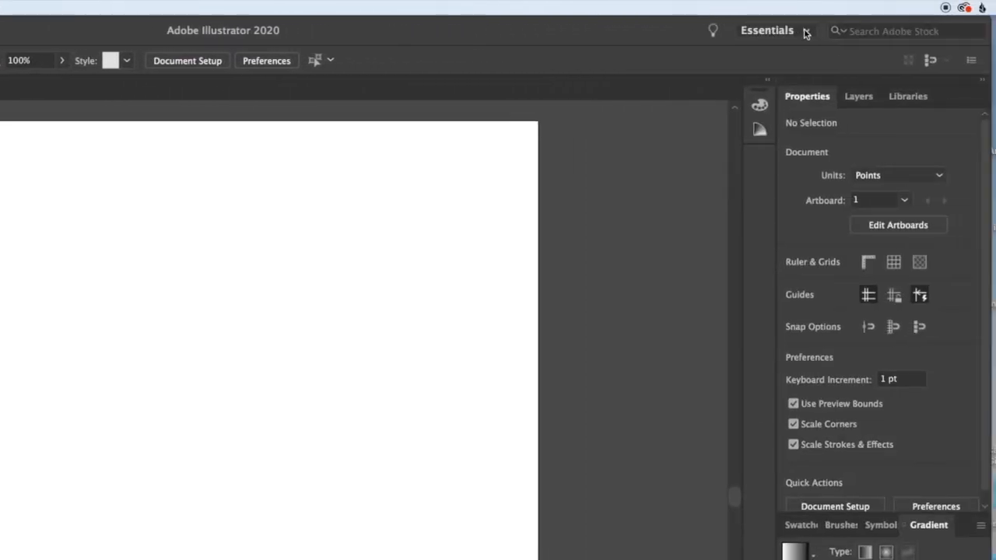
Review the available workspaces and switch from Essentials to the Tracing workspace
{"action": "left_click", "coordinate": [806, 32]}
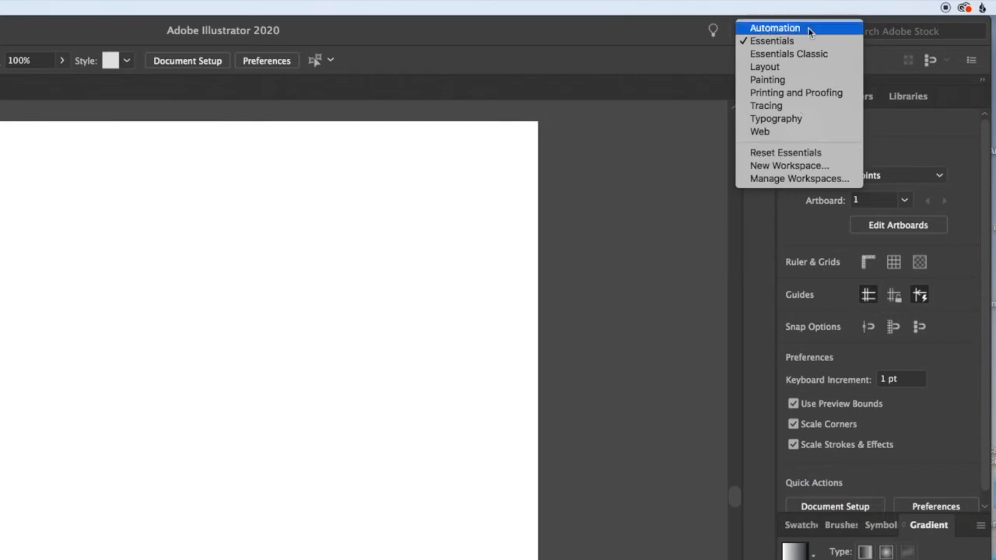
{"action": "left_click", "coordinate": [771, 40]}
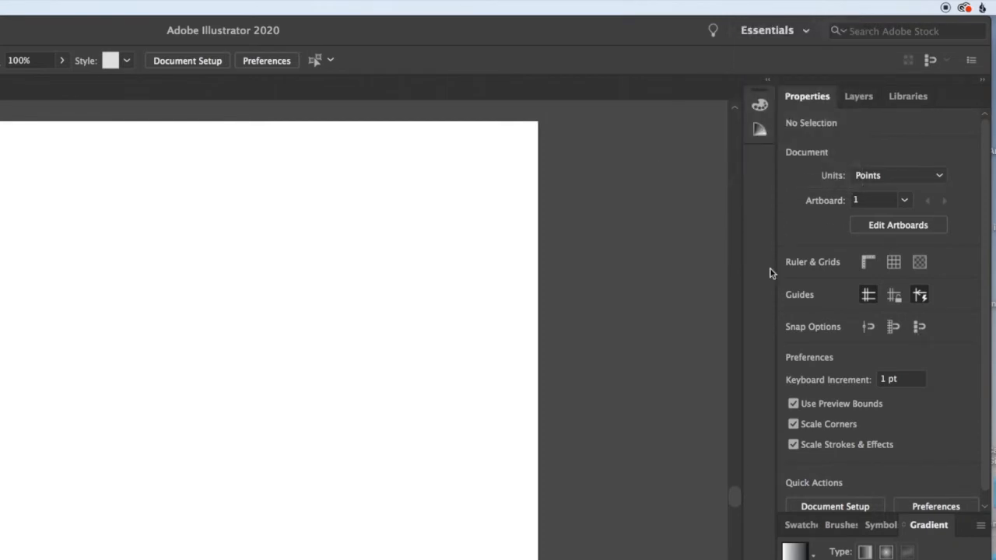
{"action": "left_click", "coordinate": [777, 29]}
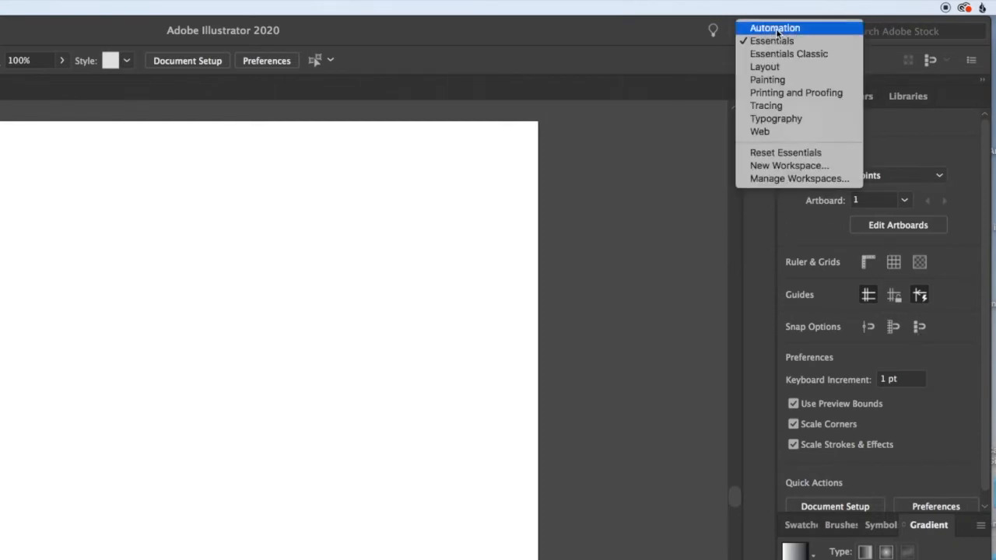
{"action": "left_click", "coordinate": [795, 106]}
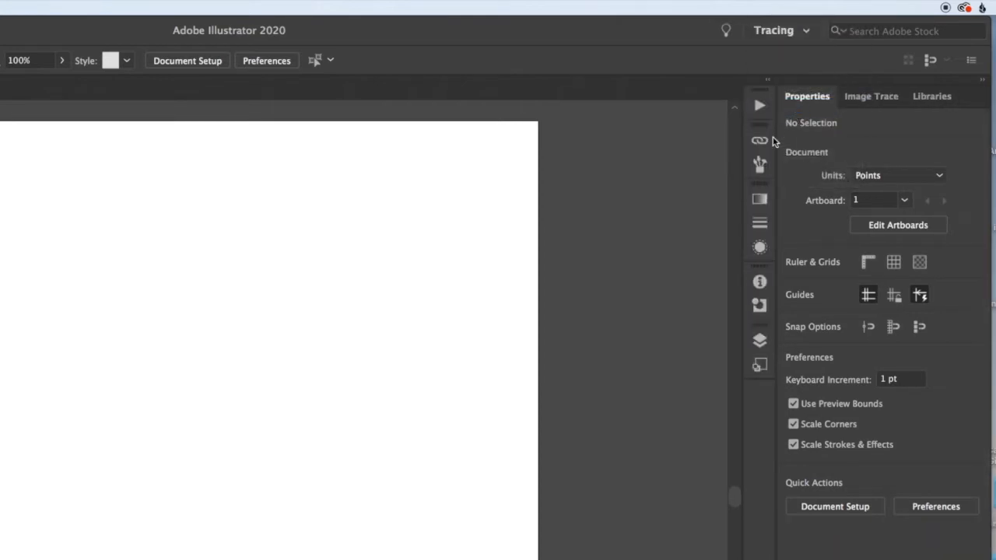
Return to the Essentials workspace and show the color swatches
{"action": "left_click", "coordinate": [784, 29]}
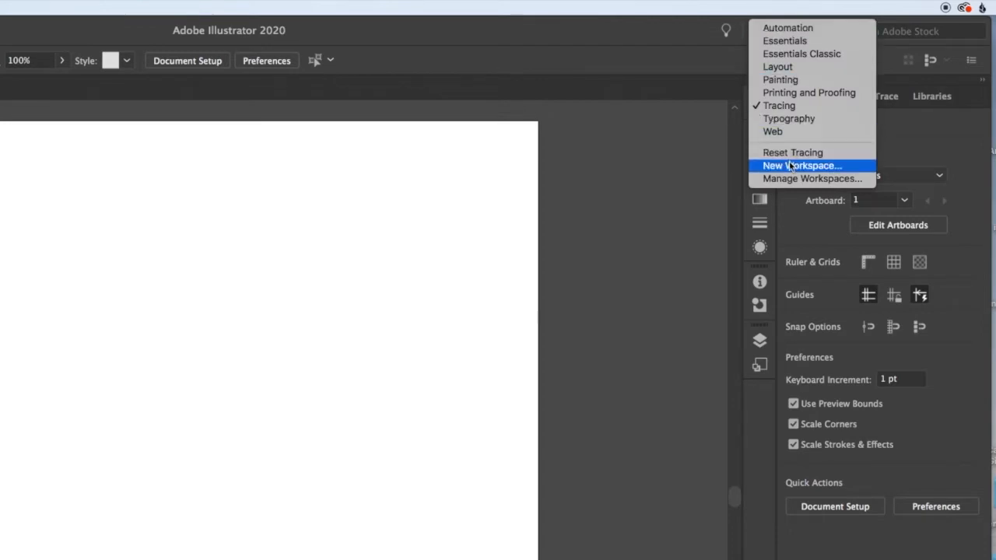
{"action": "left_click", "coordinate": [778, 41]}
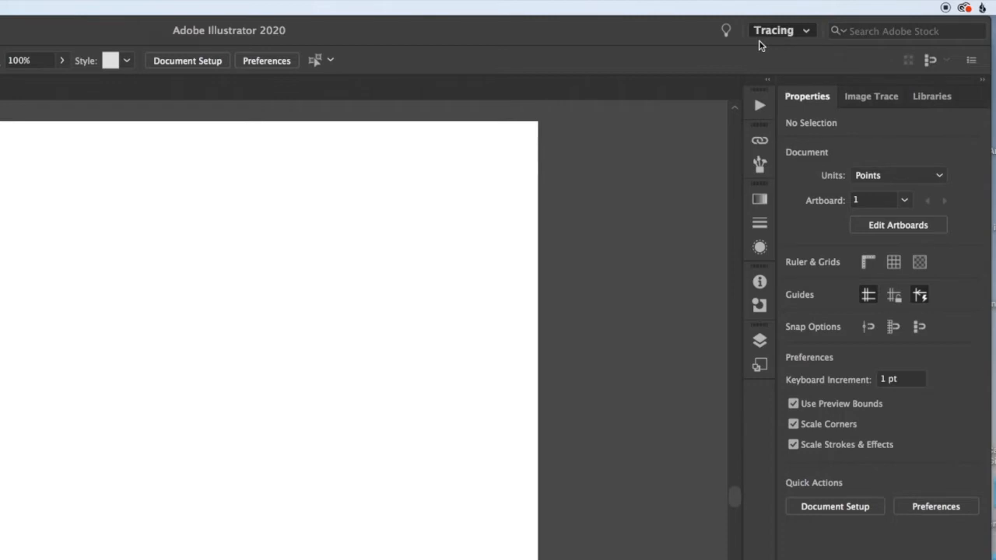
{"action": "left_click", "coordinate": [800, 524]}
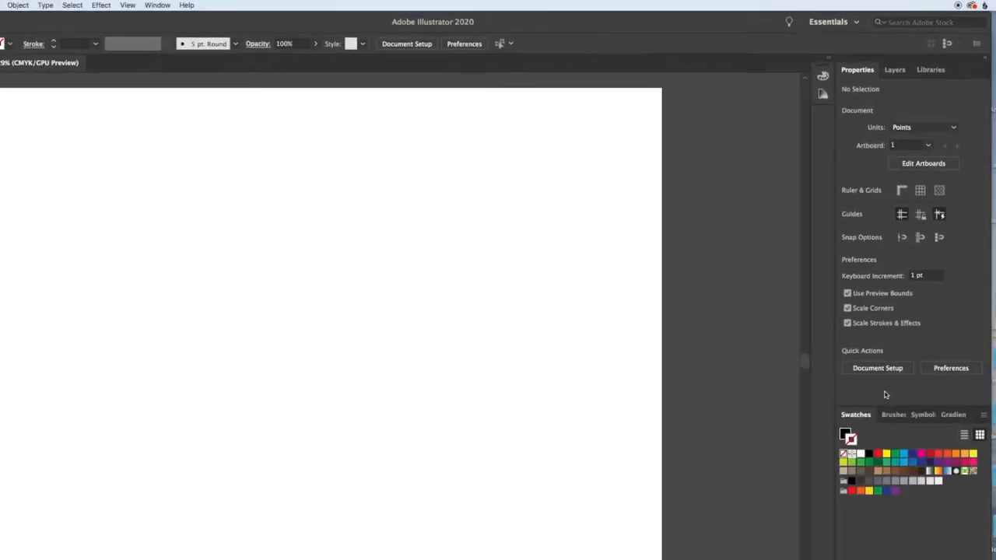
Examine the Brushes, Symbols and Gradient panels, followed by the collapsed Color and Color Guide panels
{"action": "left_click", "coordinate": [893, 415]}
{"action": "left_click", "coordinate": [922, 415]}
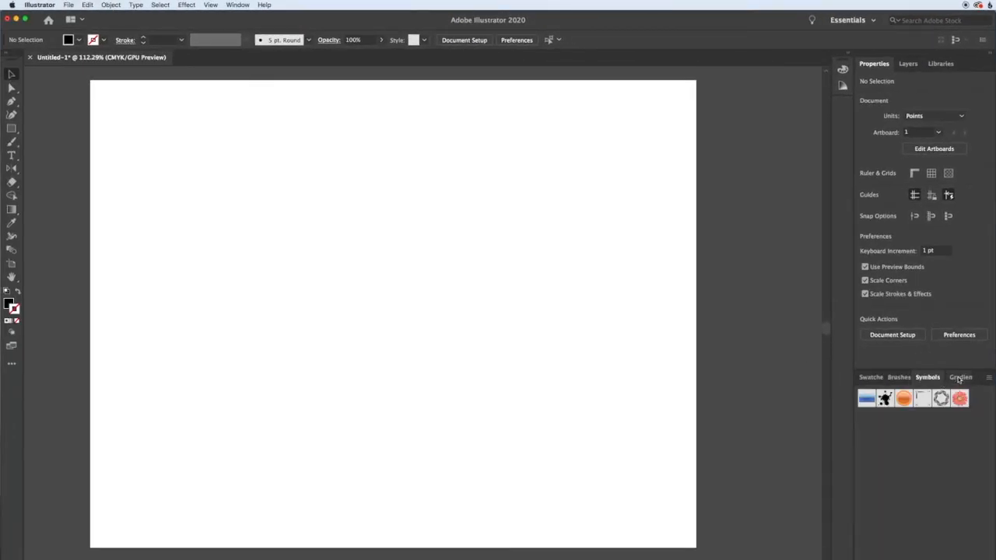
{"action": "left_click", "coordinate": [952, 415]}
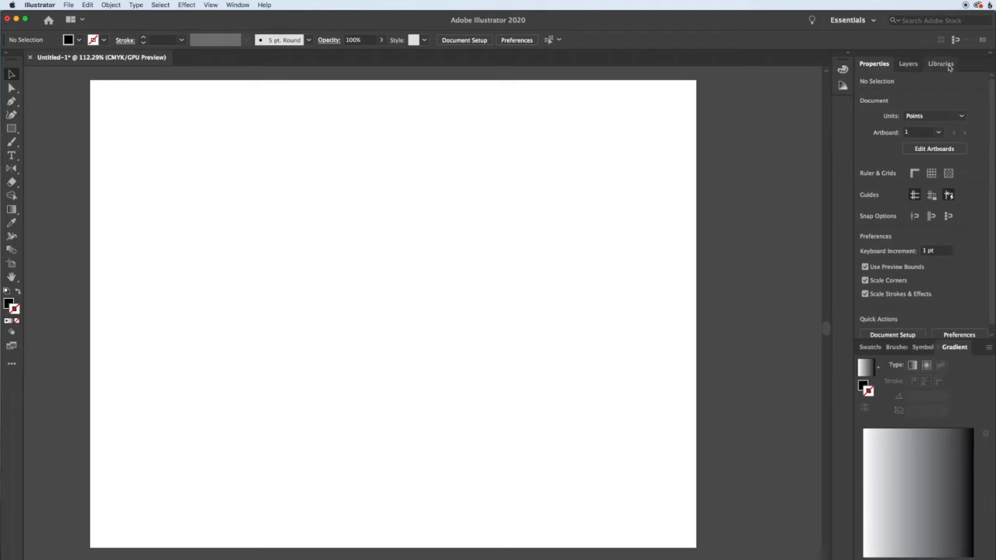
{"action": "left_click", "coordinate": [843, 69]}
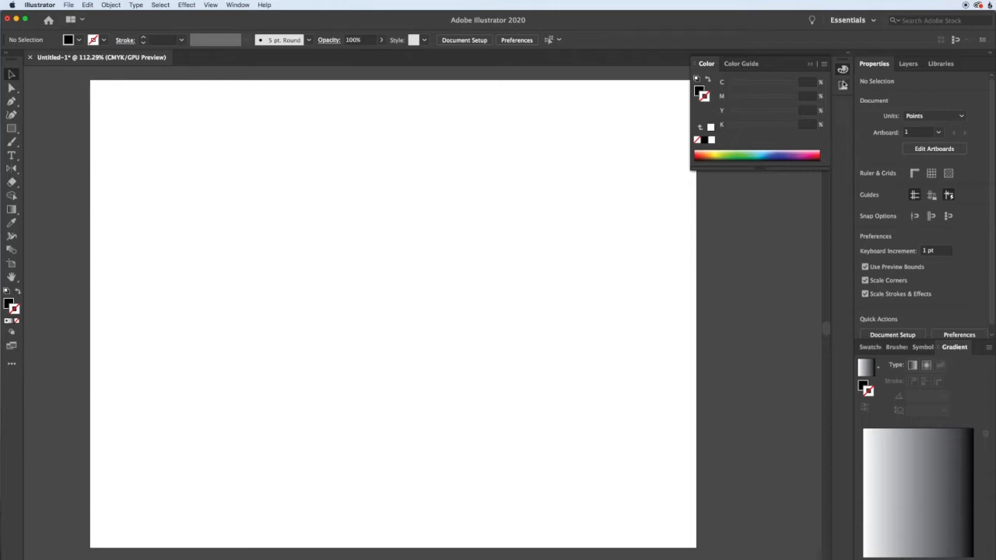
{"action": "left_click", "coordinate": [842, 86]}
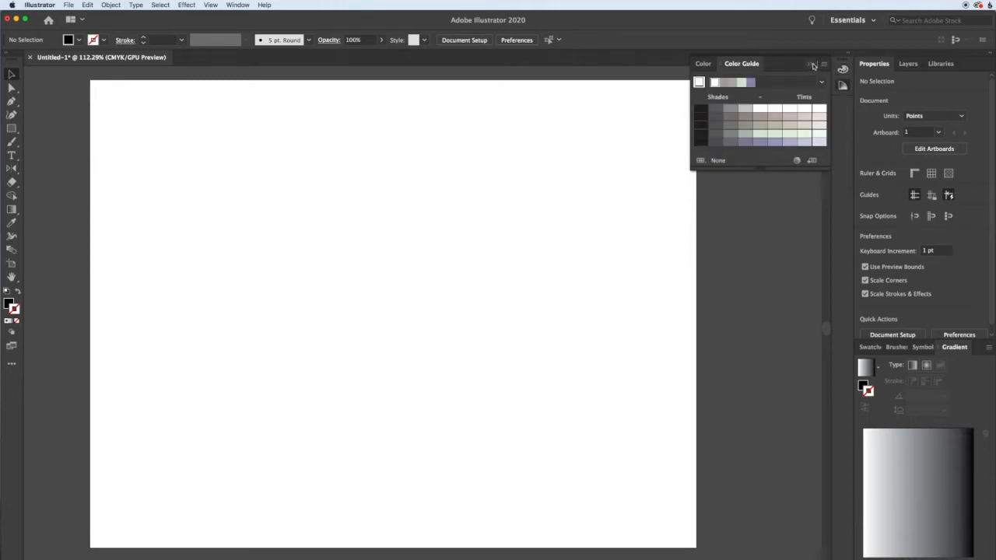
{"action": "left_click", "coordinate": [817, 65]}
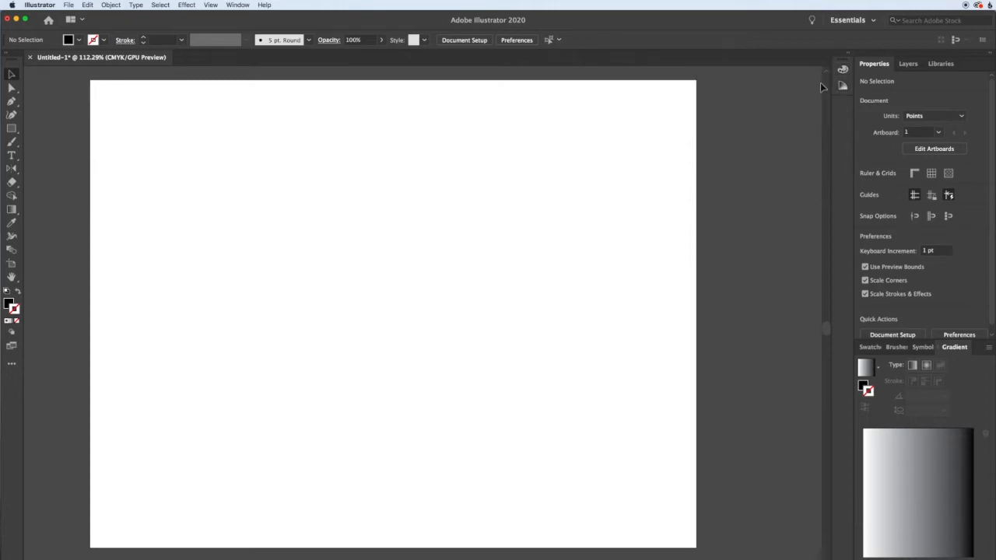
Display the Stroke panel and dock it as an icon beneath the Color and Color Guide panels
{"action": "left_click", "coordinate": [238, 5]}
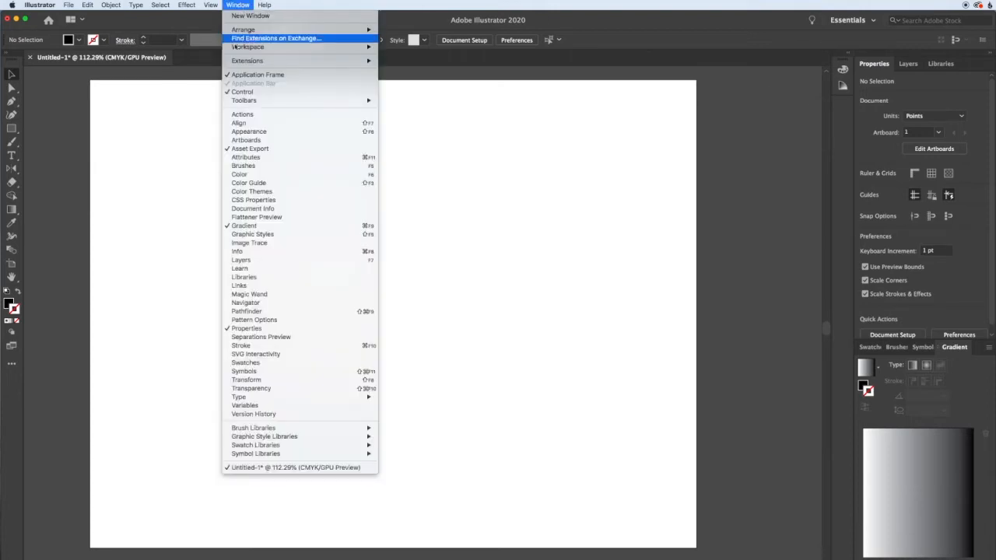
{"action": "left_click", "coordinate": [243, 347]}
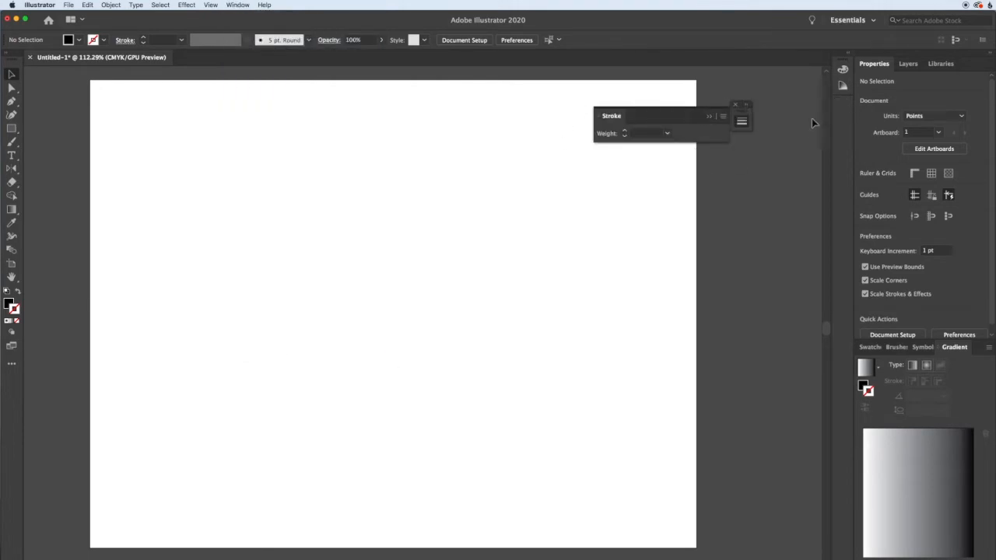
{"action": "left_click", "coordinate": [711, 117]}
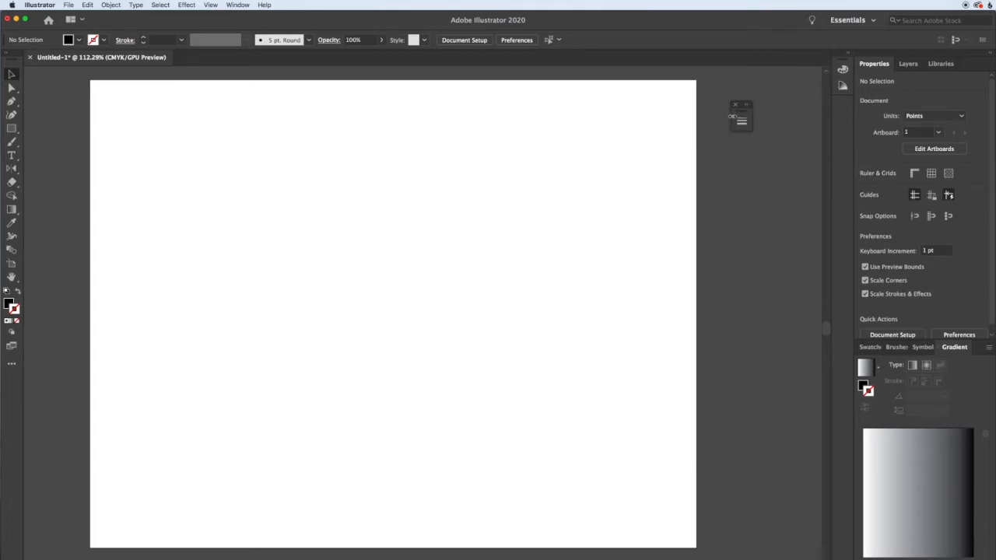
{"action": "mouse_move", "coordinate": [733, 115]}
{"action": "left_mouse_down"}
{"action": "mouse_move", "coordinate": [805, 126]}
{"action": "mouse_move", "coordinate": [843, 113]}
{"action": "left_mouse_up"}
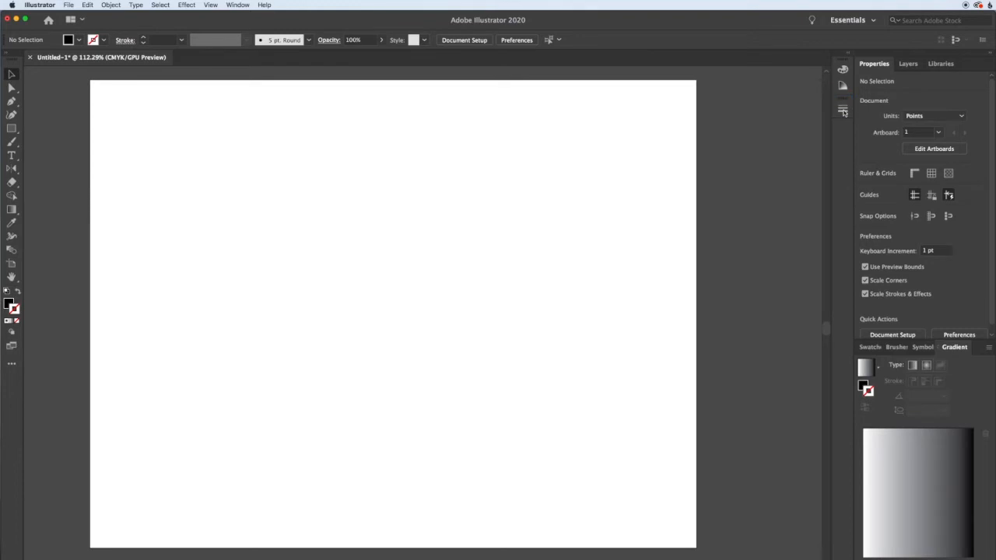
{"action": "left_click", "coordinate": [843, 111]}
{"action": "left_click", "coordinate": [843, 111]}
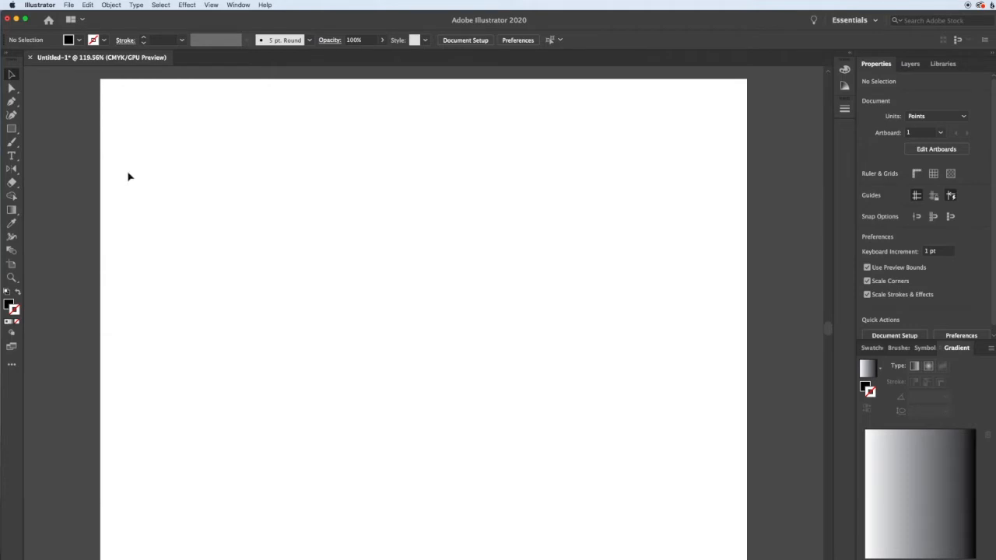
Draw a black rectangle about 302 by 213 pt near the middle of the artboard and deselect it
{"action": "left_click", "coordinate": [12, 129]}
{"action": "left_click_drag", "start_coordinate": [294, 221], "coordinate": [541, 396]}
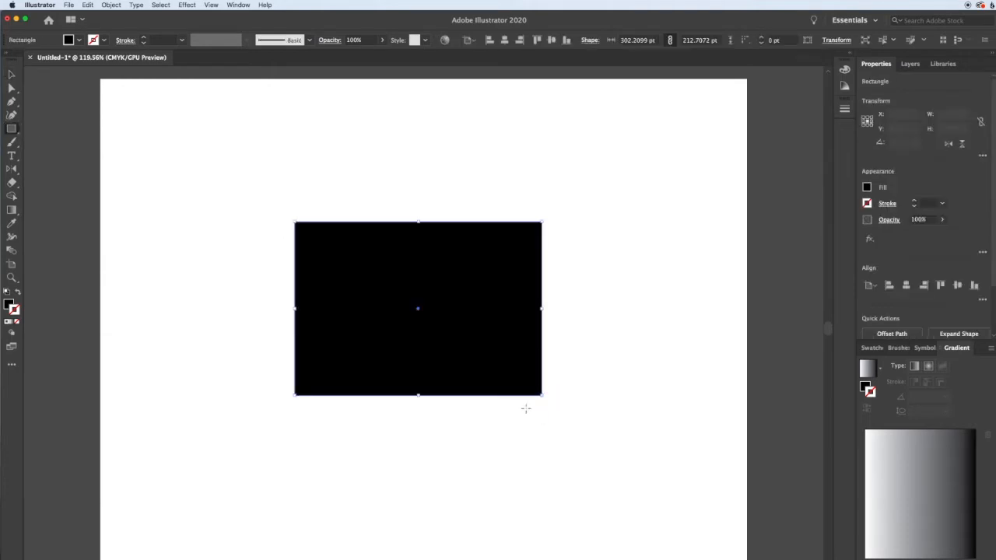
{"action": "key", "text": "v"}
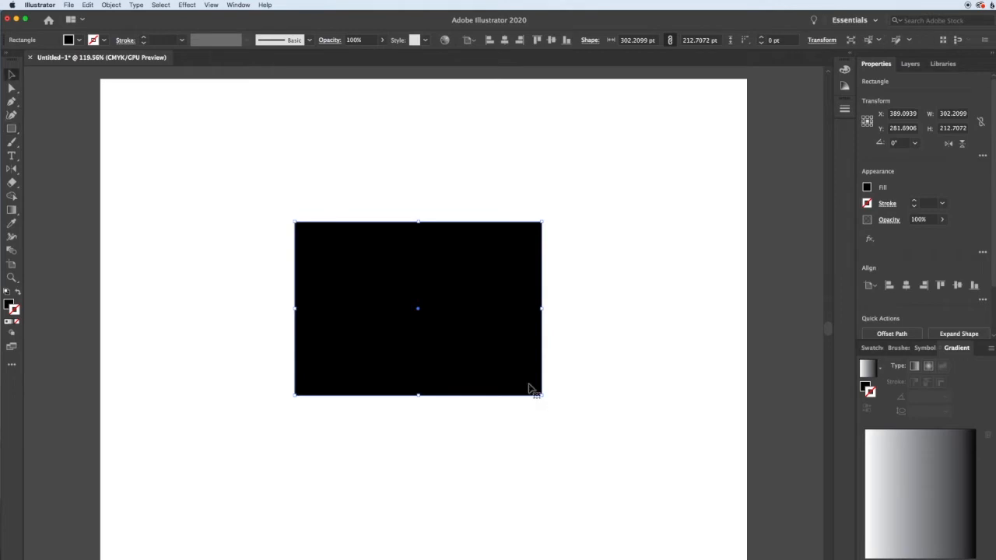
{"action": "left_click", "coordinate": [245, 299]}
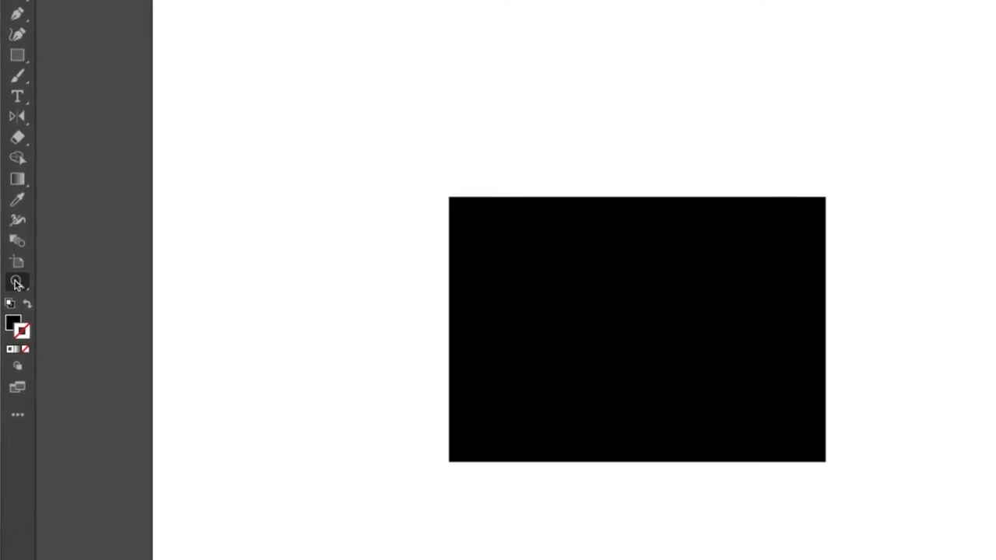
Try the Hand tool and the Zoom tool to navigate around the black rectangle
{"action": "left_click", "coordinate": [15, 272]}
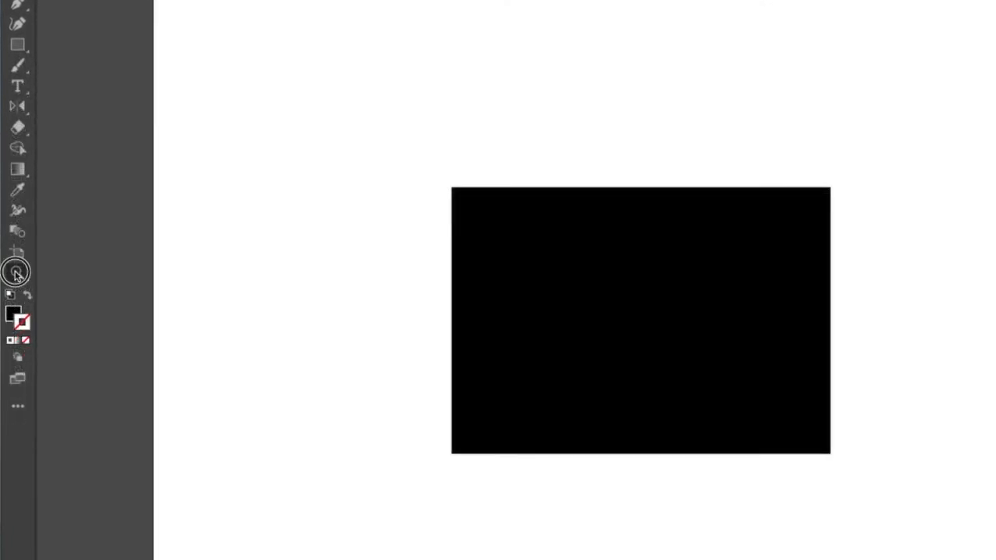
{"action": "left_click", "coordinate": [57, 294]}
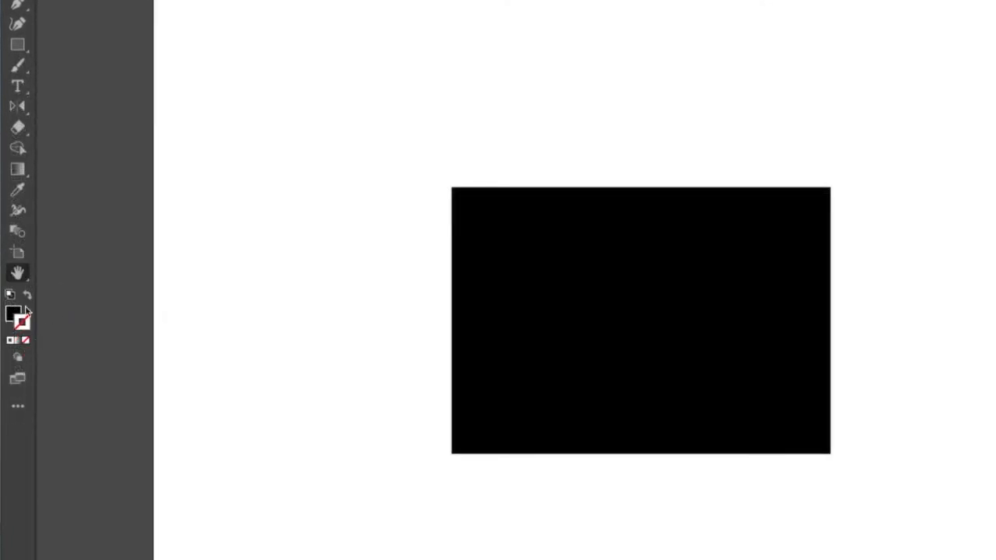
{"action": "left_click", "coordinate": [17, 273]}
{"action": "left_click", "coordinate": [52, 272]}
{"action": "left_click", "coordinate": [641, 324]}
{"action": "left_click_drag", "start_coordinate": [382, 147], "coordinate": [331, 150]}
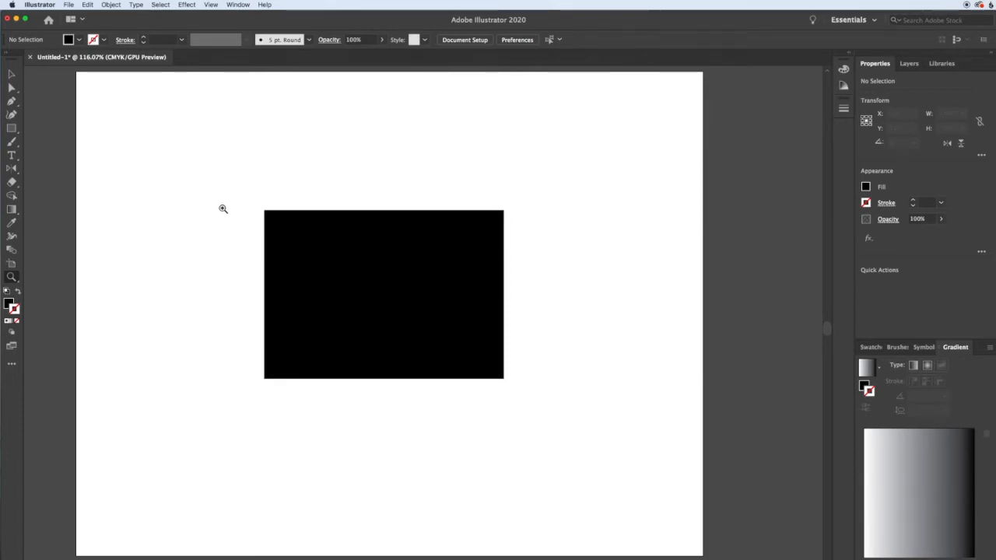
Return to the Selection tool and zoom in and out on the rectangle without using the Zoom tool
{"action": "left_click", "coordinate": [12, 74]}
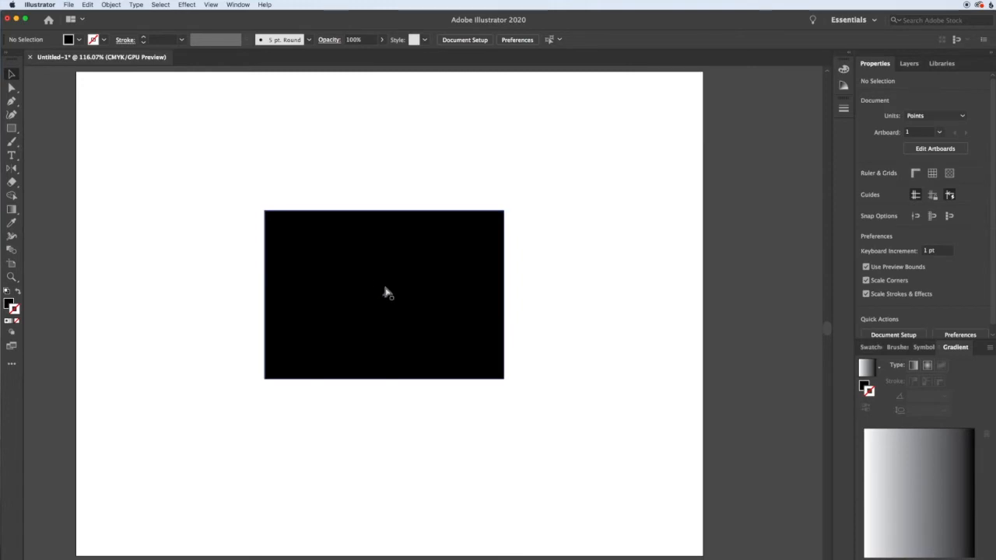
{"action": "key", "text": "super+equal"}
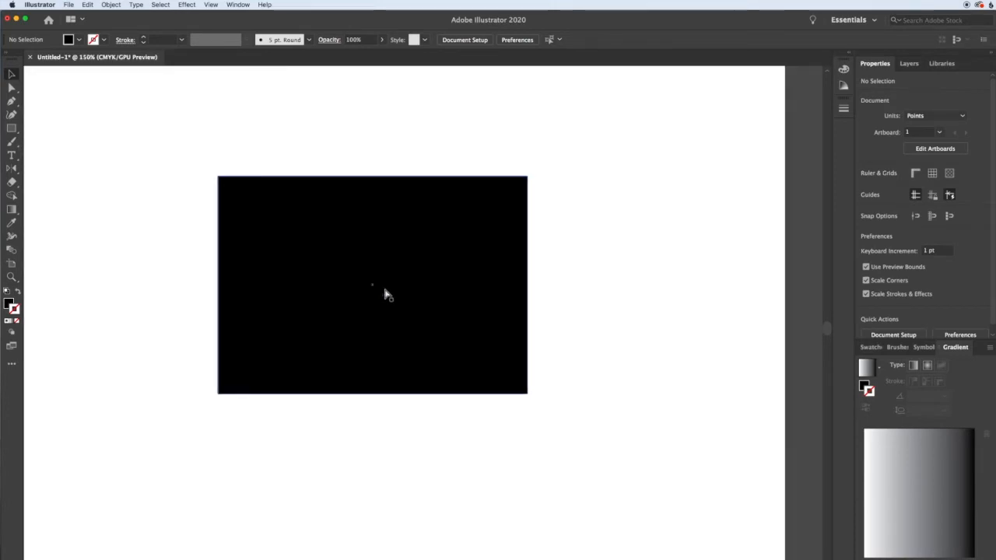
{"action": "key", "text": "super+equal"}
{"action": "key", "text": "super+minus"}
{"action": "key", "text": "super+minus"}
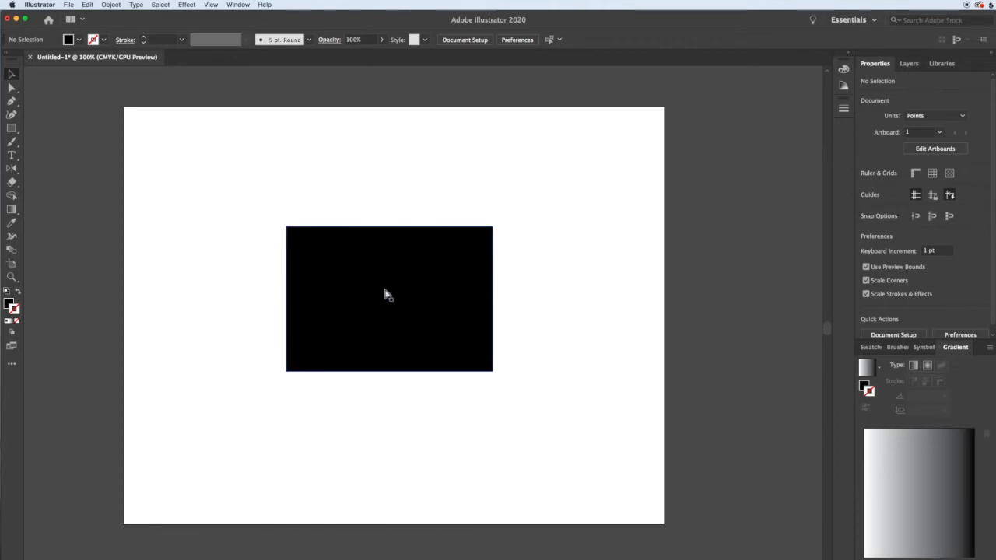
{"action": "scroll", "coordinate": [385, 289], "scroll_direction": "up", "scroll_amount": 2}
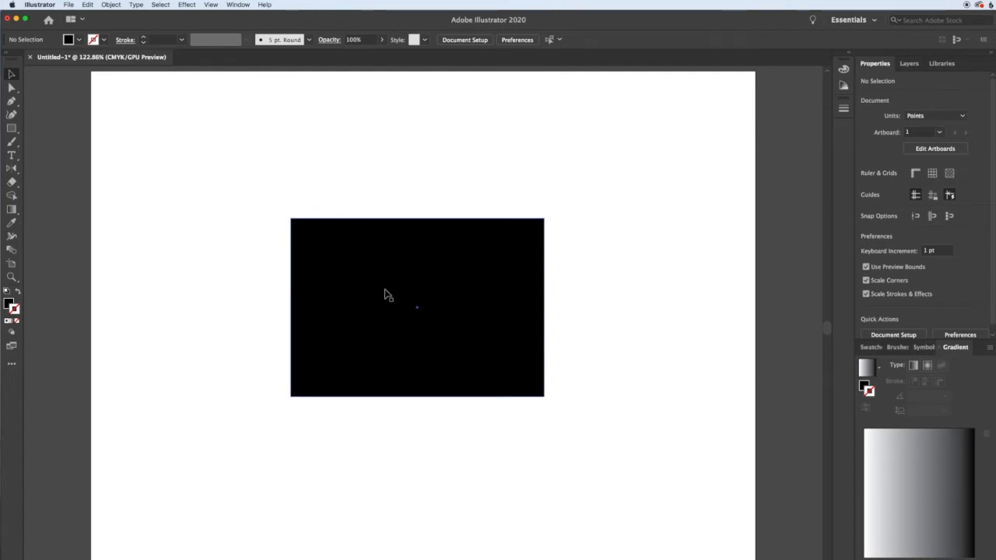
Open the file elements1.ai alongside the untitled document
{"action": "left_click", "coordinate": [68, 5]}
{"action": "left_click", "coordinate": [284, 97]}
{"action": "double_click", "coordinate": [474, 125]}
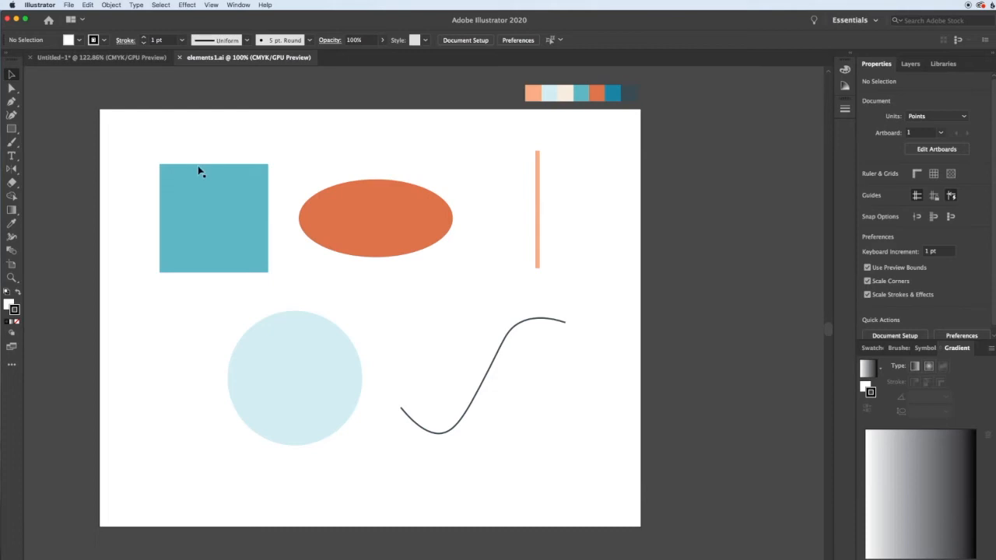
Select the teal square in elements1.ai and tile the two open documents side by side
{"action": "left_click", "coordinate": [220, 207]}
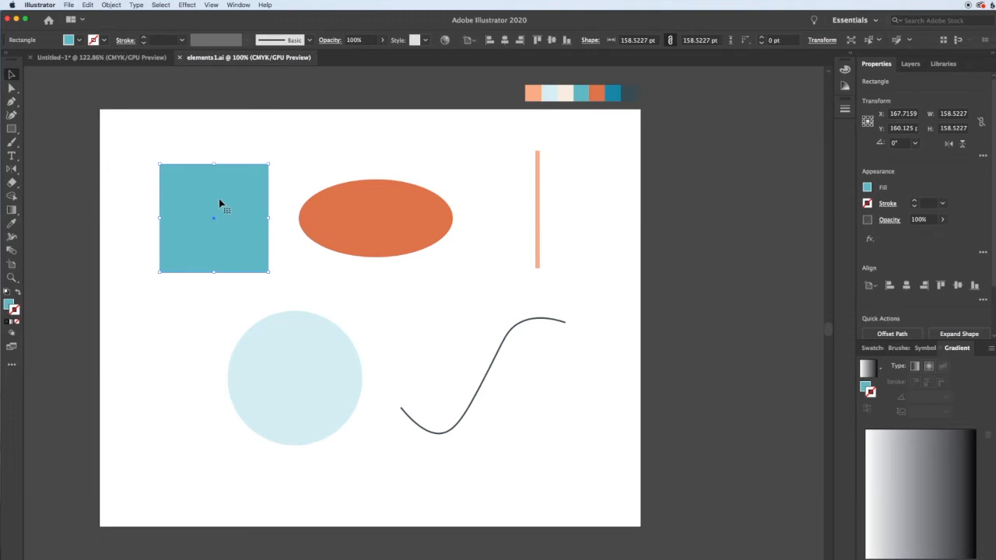
{"action": "left_click", "coordinate": [138, 60]}
{"action": "left_click", "coordinate": [217, 57]}
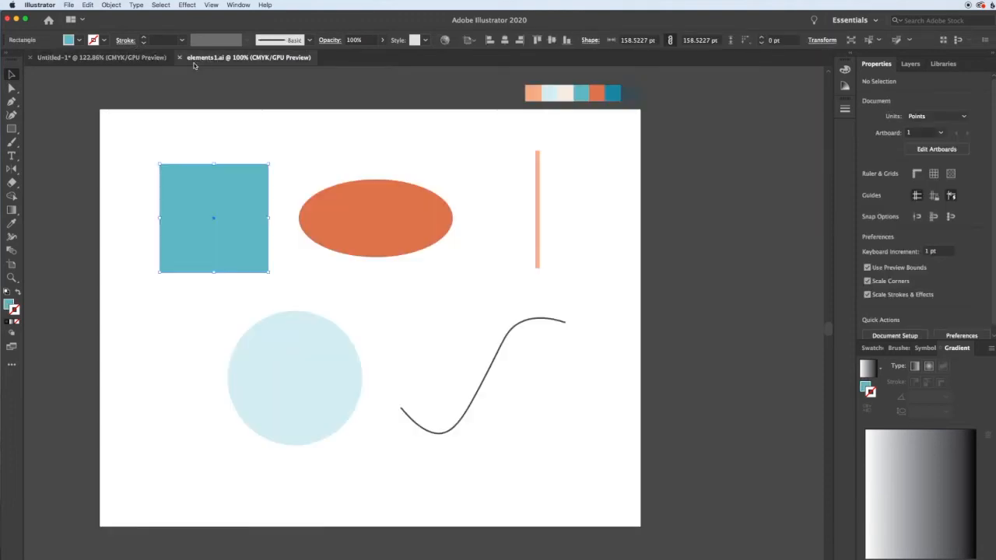
{"action": "left_click", "coordinate": [84, 20]}
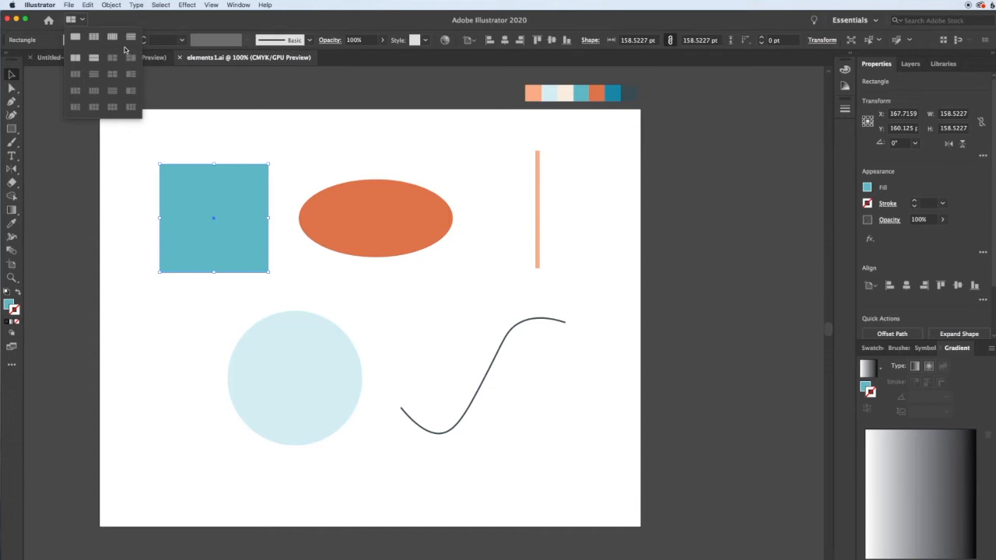
{"action": "left_click", "coordinate": [76, 59]}
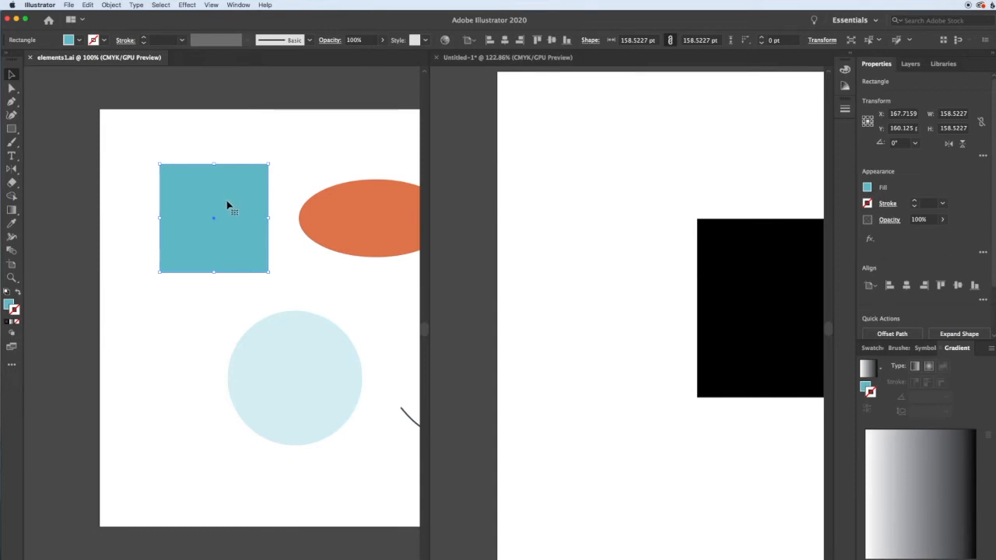
Copy the teal square from elements1.ai into the untitled document twice, placing the second copy below the first, and deselect everything
{"action": "left_click_drag", "start_coordinate": [226, 202], "coordinate": [613, 213]}
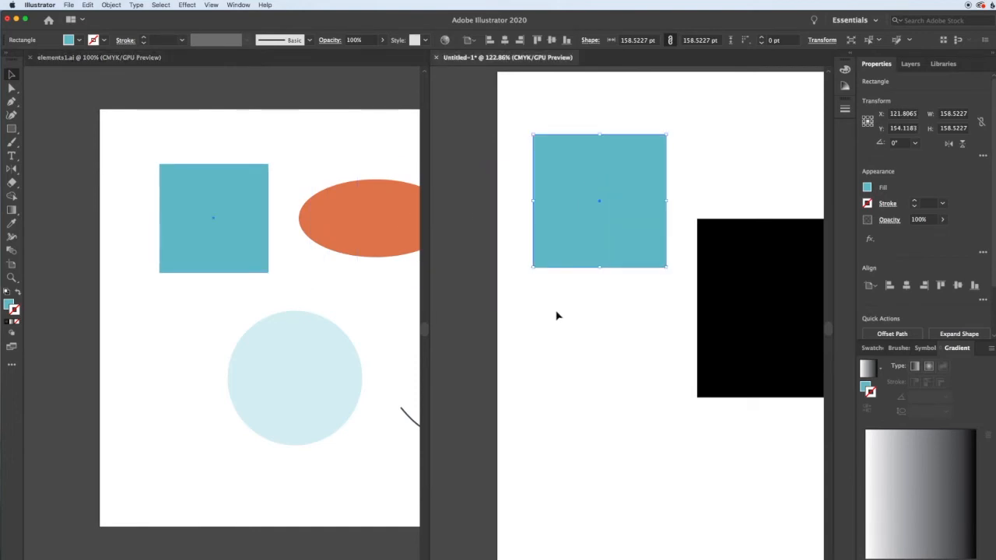
{"action": "left_click", "coordinate": [288, 159]}
{"action": "left_click", "coordinate": [228, 191]}
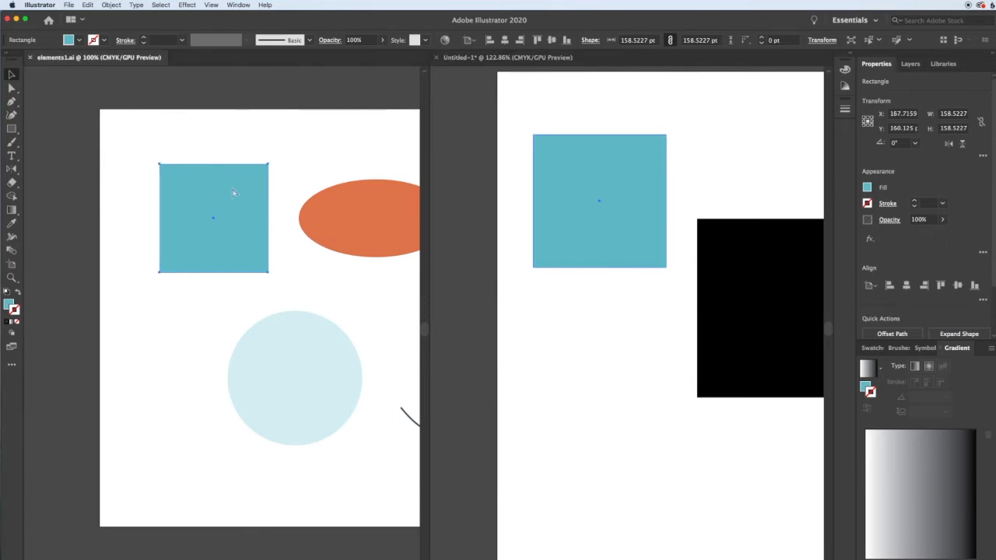
{"action": "left_click", "coordinate": [572, 340]}
{"action": "key", "text": "cmd+v"}
{"action": "left_click_drag", "start_coordinate": [637, 307], "coordinate": [613, 347]}
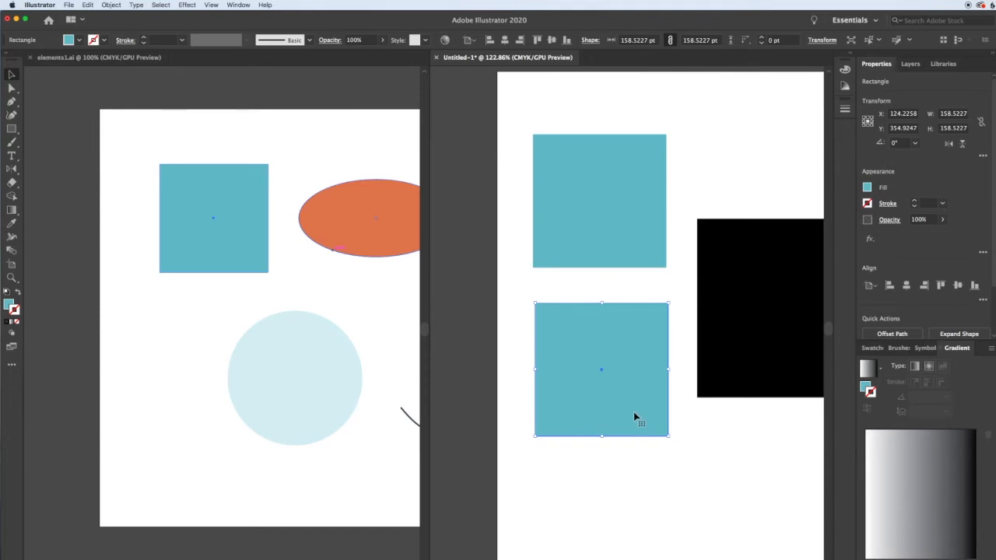
{"action": "key", "text": "super+shift+a"}
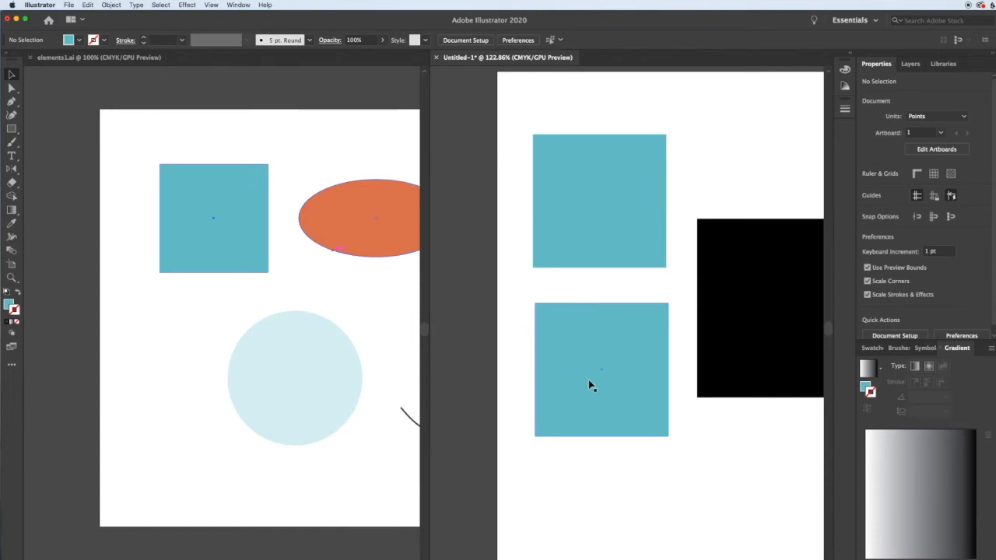
Consolidate the documents into a single tabbed window and move the black rectangle up and to the right on the artboard
{"action": "left_click", "coordinate": [83, 20]}
{"action": "left_click", "coordinate": [75, 36]}
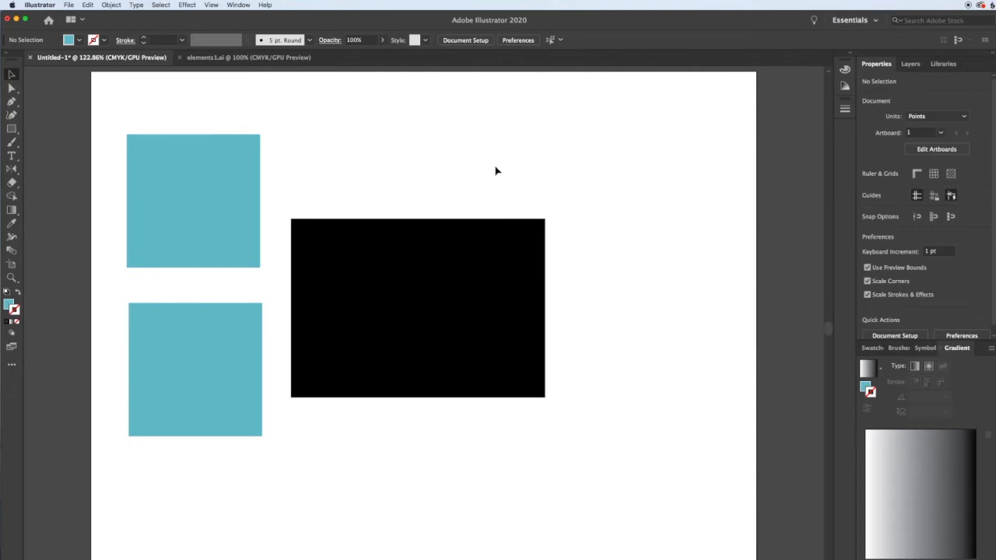
{"action": "left_click_drag", "start_coordinate": [440, 256], "coordinate": [573, 172]}
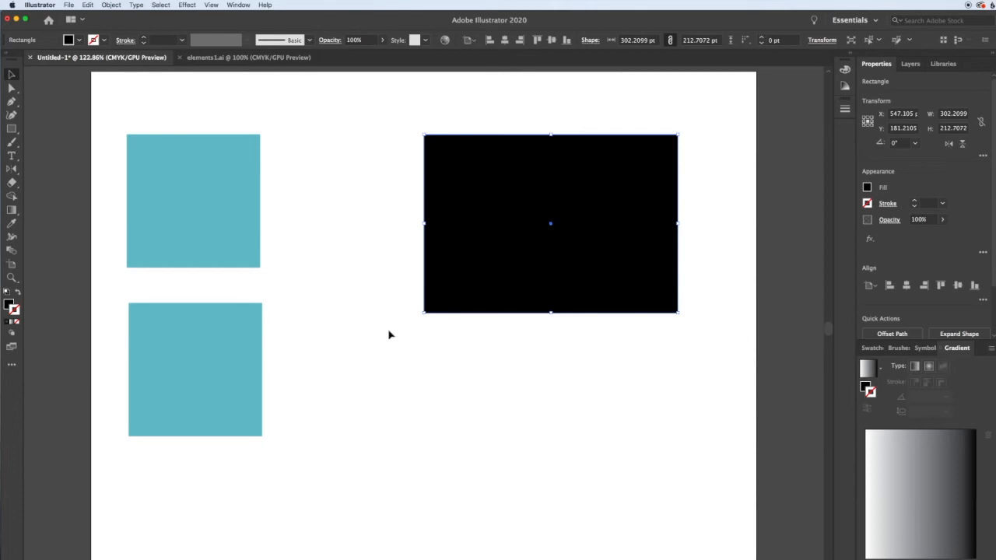
Show the rulers and place three horizontal guides across the upper part of the artboard
{"action": "left_click", "coordinate": [212, 6]}
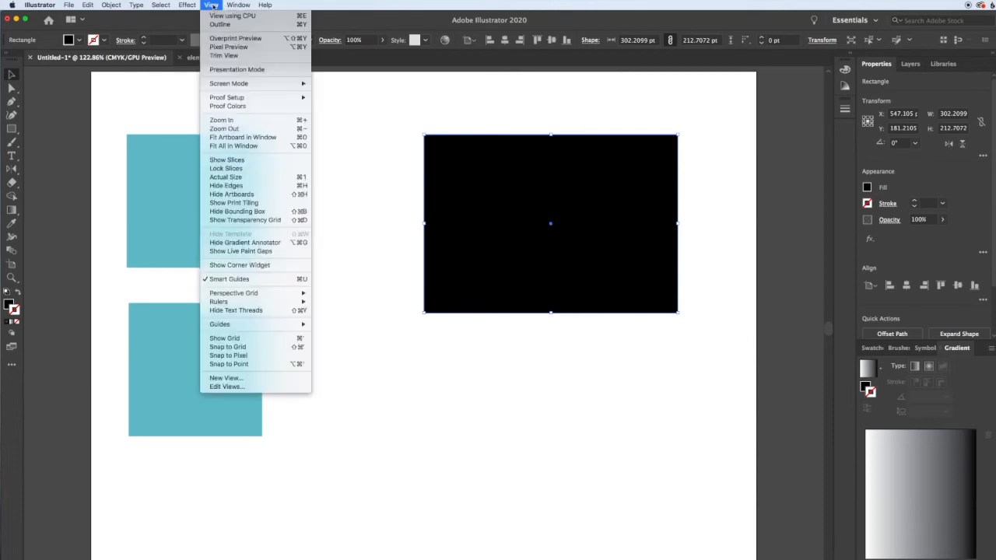
{"action": "mouse_move", "coordinate": [239, 305]}
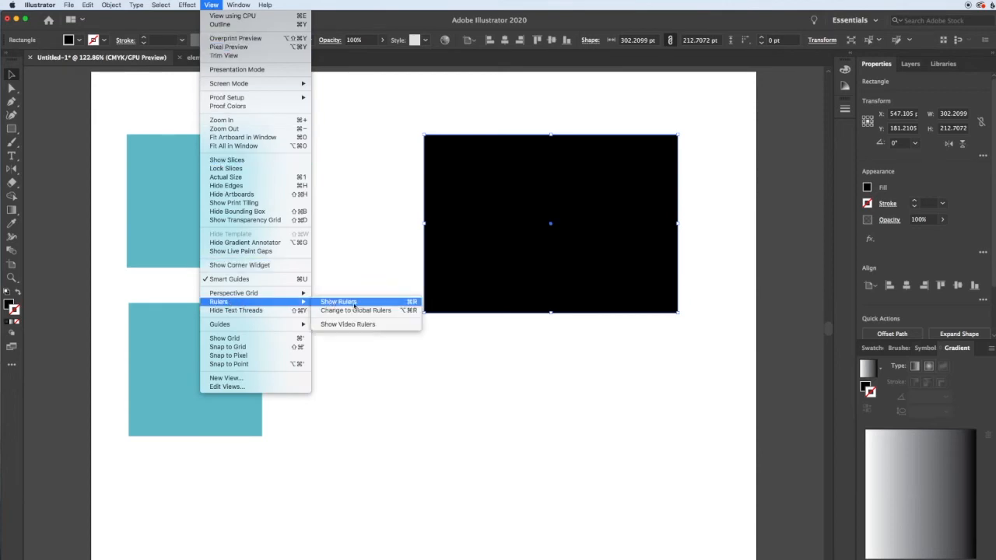
{"action": "left_click", "coordinate": [411, 303]}
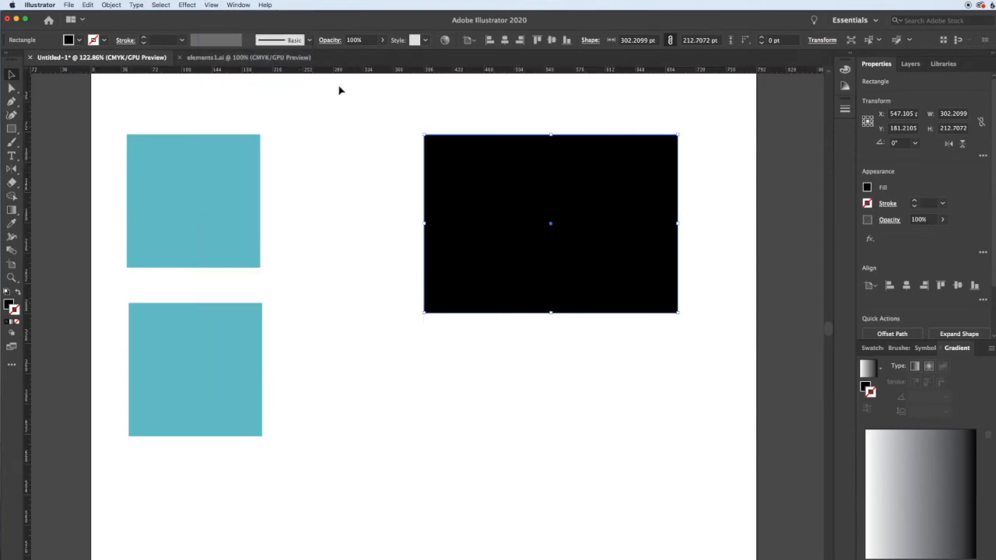
{"action": "left_click_drag", "start_coordinate": [350, 71], "coordinate": [358, 187]}
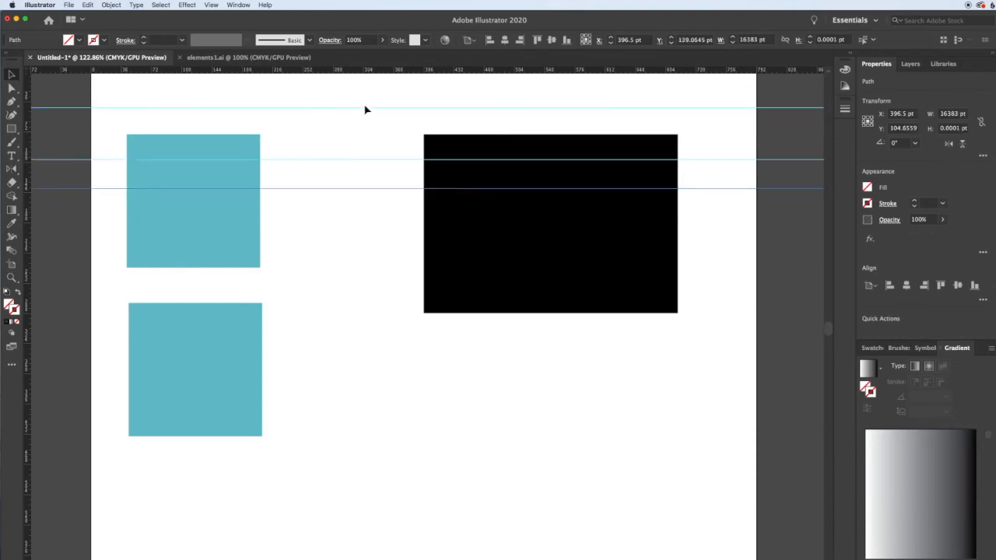
Place two more horizontal guides across the shapes, then undo the guide placements back to the first guide
{"action": "left_click_drag", "start_coordinate": [356, 72], "coordinate": [358, 204]}
{"action": "left_click_drag", "start_coordinate": [352, 72], "coordinate": [366, 270]}
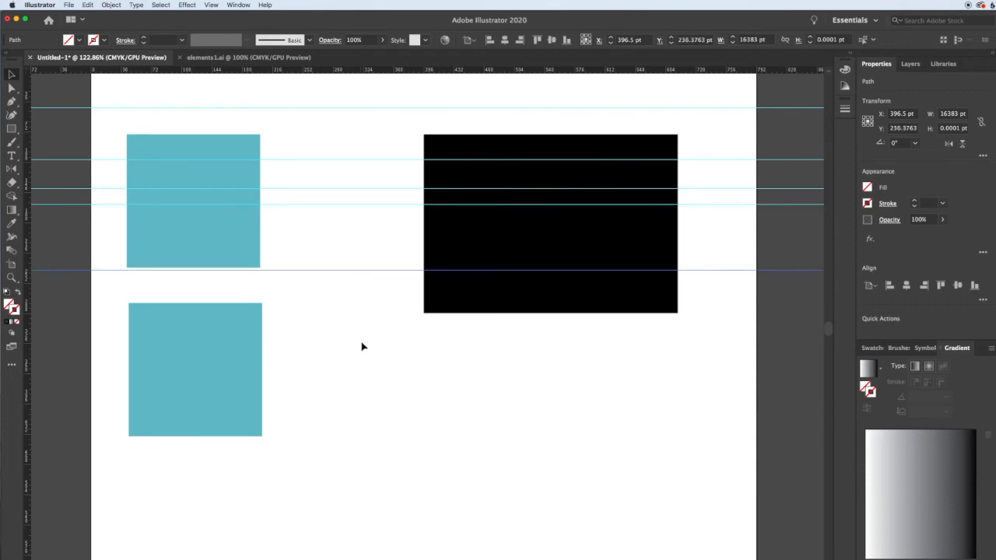
{"action": "key", "text": "super+z"}
{"action": "key", "text": "super+z"}
{"action": "key", "text": "super+z"}
{"action": "key", "text": "super+z"}
{"action": "key", "text": "super+z"}
{"action": "key", "text": "super+z"}
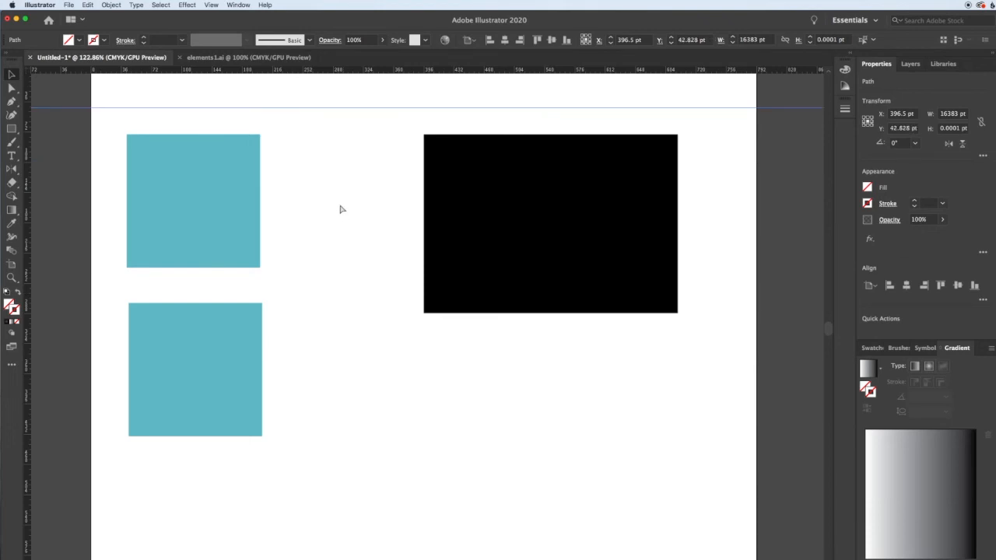
Place four horizontal guides below the existing one, spread from above the black rectangle to its middle
{"action": "left_click_drag", "start_coordinate": [354, 71], "coordinate": [352, 119]}
{"action": "left_click_drag", "start_coordinate": [355, 70], "coordinate": [355, 150]}
{"action": "left_click_drag", "start_coordinate": [358, 71], "coordinate": [347, 193]}
{"action": "left_click_drag", "start_coordinate": [362, 70], "coordinate": [362, 225]}
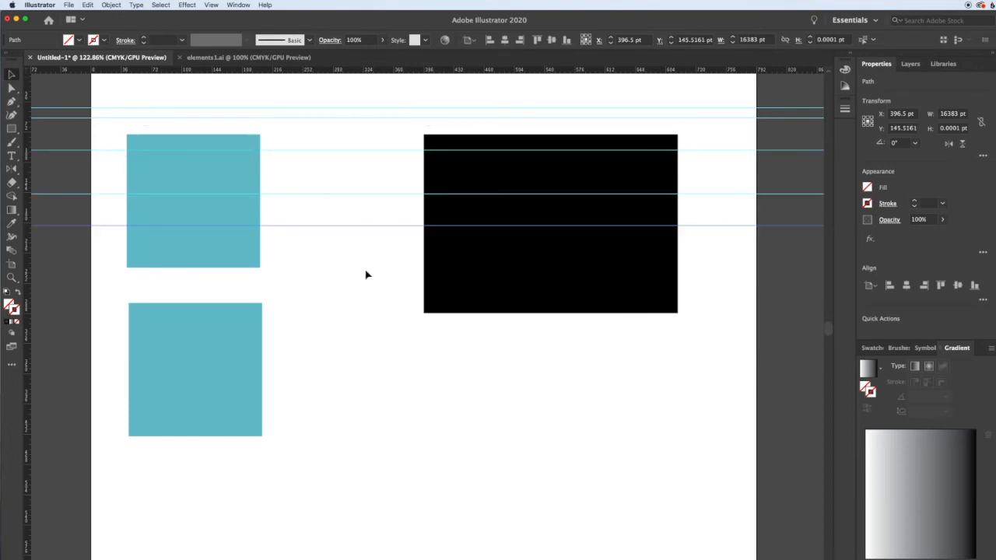
Clear all guides from the document
{"action": "left_click", "coordinate": [210, 5]}
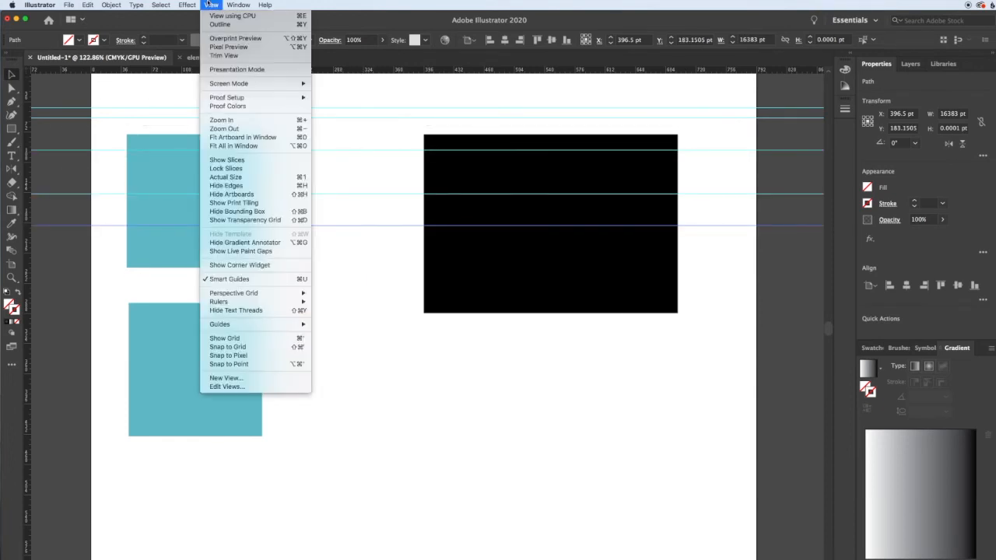
{"action": "mouse_move", "coordinate": [227, 325]}
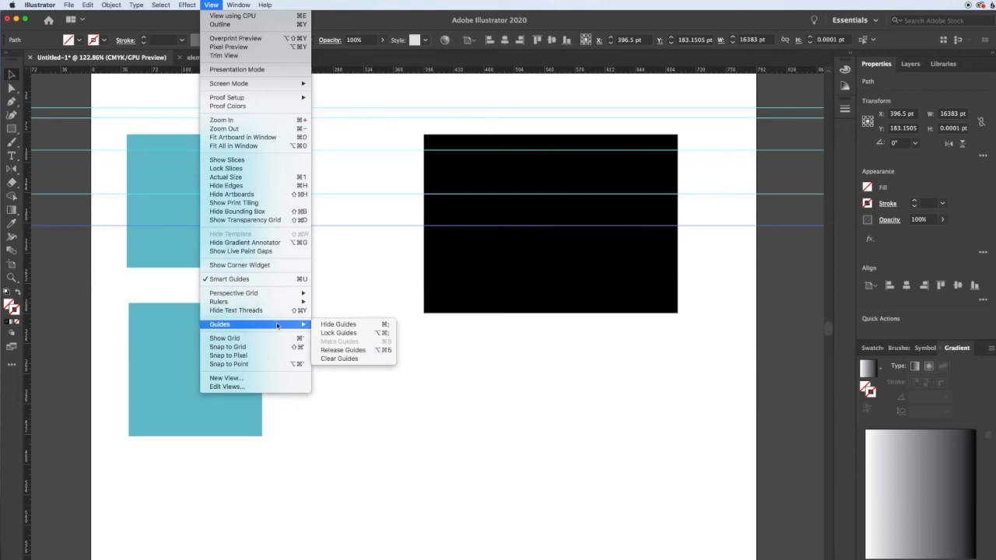
{"action": "left_click", "coordinate": [347, 359]}
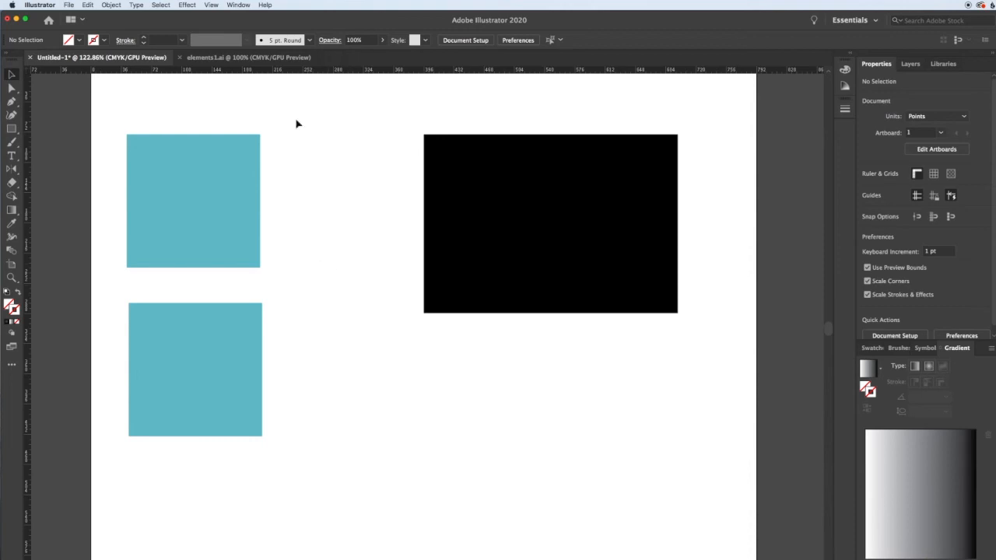
Turn off Smart Guides and move the lower teal square around freely beneath the upper one
{"action": "left_click", "coordinate": [211, 5]}
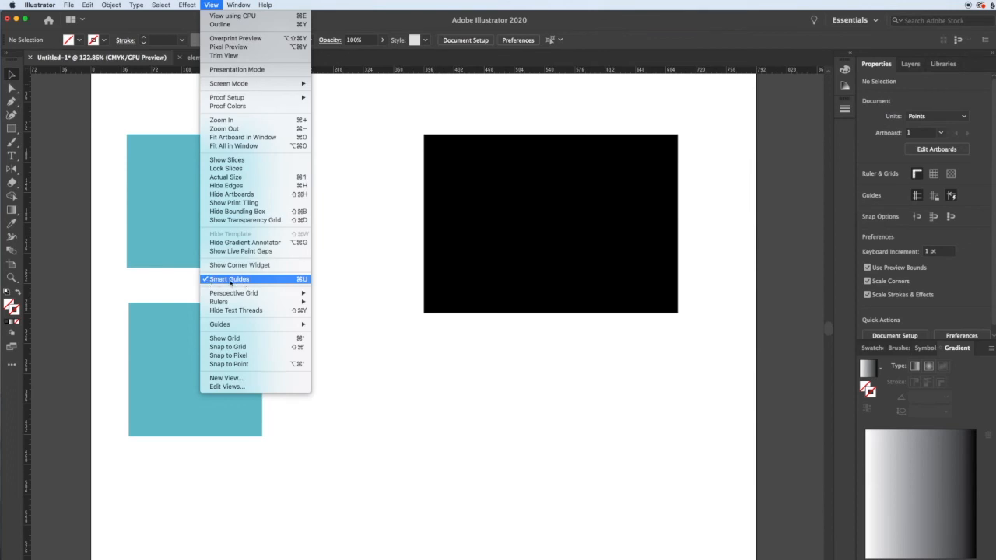
{"action": "left_click", "coordinate": [230, 282]}
{"action": "left_click_drag", "start_coordinate": [240, 371], "coordinate": [293, 377]}
{"action": "left_click_drag", "start_coordinate": [278, 395], "coordinate": [213, 356]}
{"action": "left_click_drag", "start_coordinate": [215, 313], "coordinate": [240, 322]}
{"action": "left_click_drag", "start_coordinate": [188, 324], "coordinate": [235, 329]}
{"action": "left_click_drag", "start_coordinate": [307, 340], "coordinate": [227, 325]}
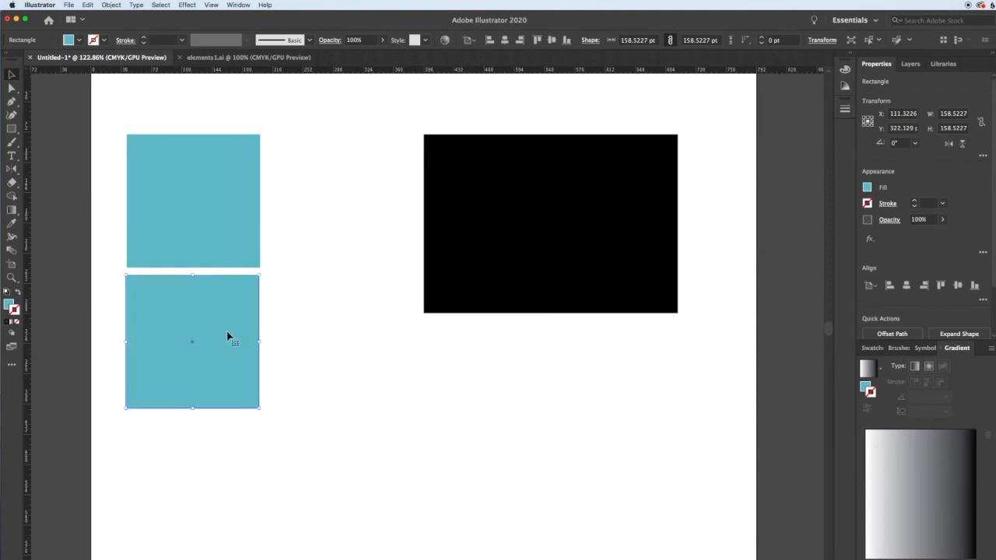
{"action": "left_click_drag", "start_coordinate": [176, 301], "coordinate": [207, 320]}
Turn Smart Guides on, align the lower teal square's centre under the upper square, and move it down and to the right
{"action": "left_click", "coordinate": [211, 4]}
{"action": "left_click", "coordinate": [236, 5]}
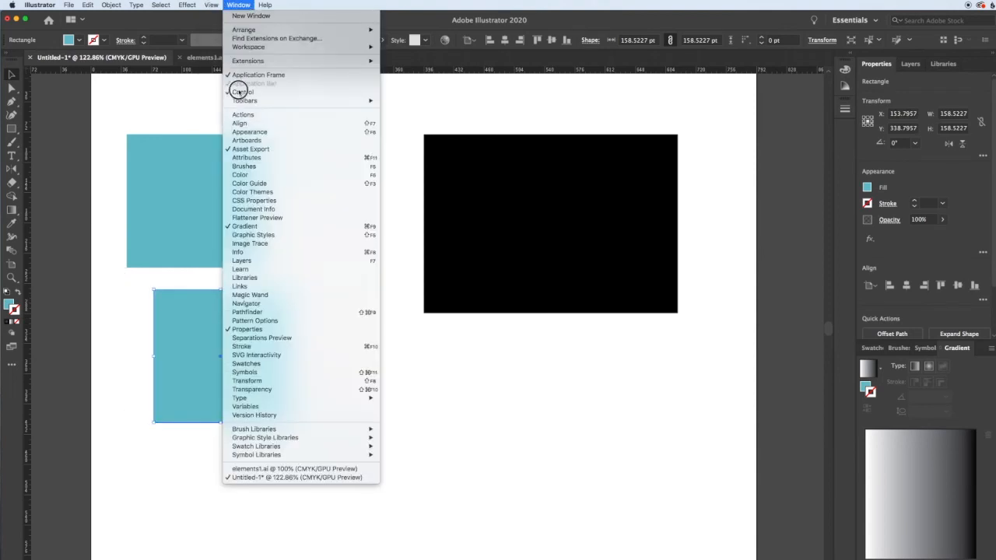
{"action": "mouse_move", "coordinate": [210, 4]}
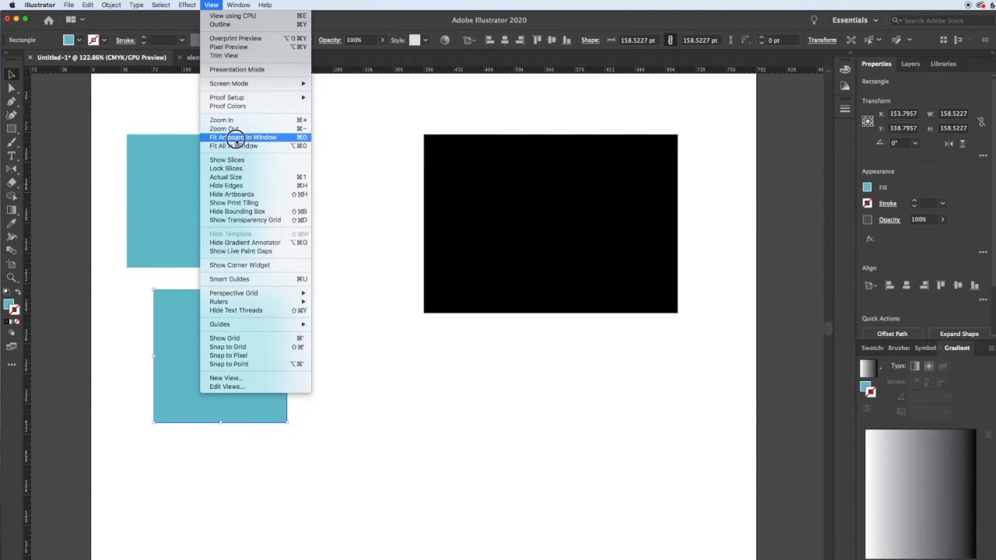
{"action": "left_click", "coordinate": [302, 279]}
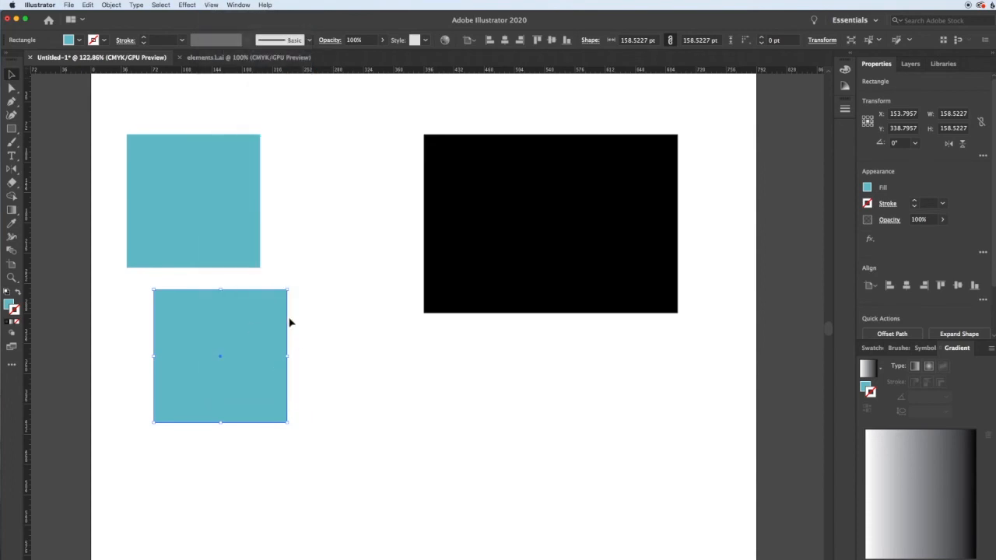
{"action": "left_click_drag", "start_coordinate": [260, 337], "coordinate": [233, 327]}
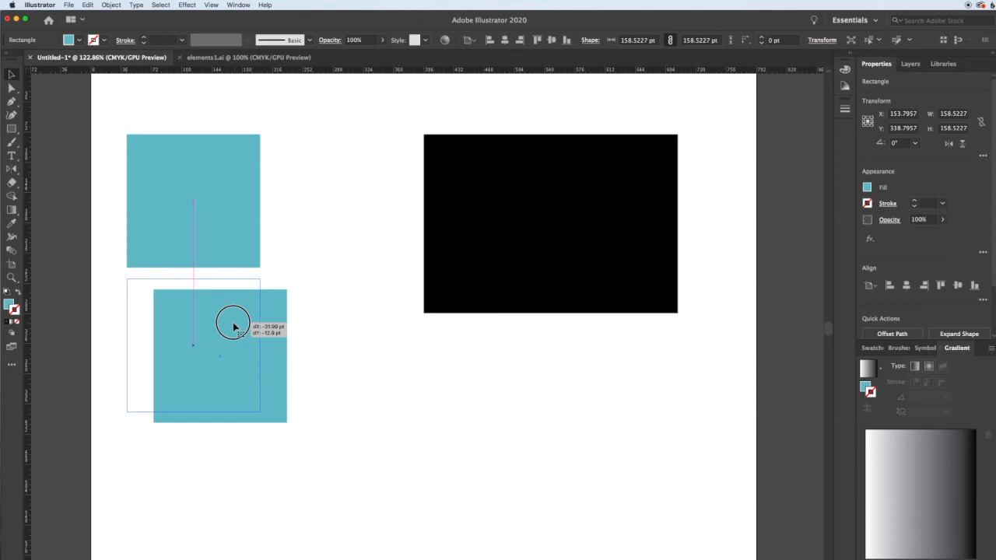
{"action": "left_click_drag", "start_coordinate": [233, 327], "coordinate": [286, 340]}
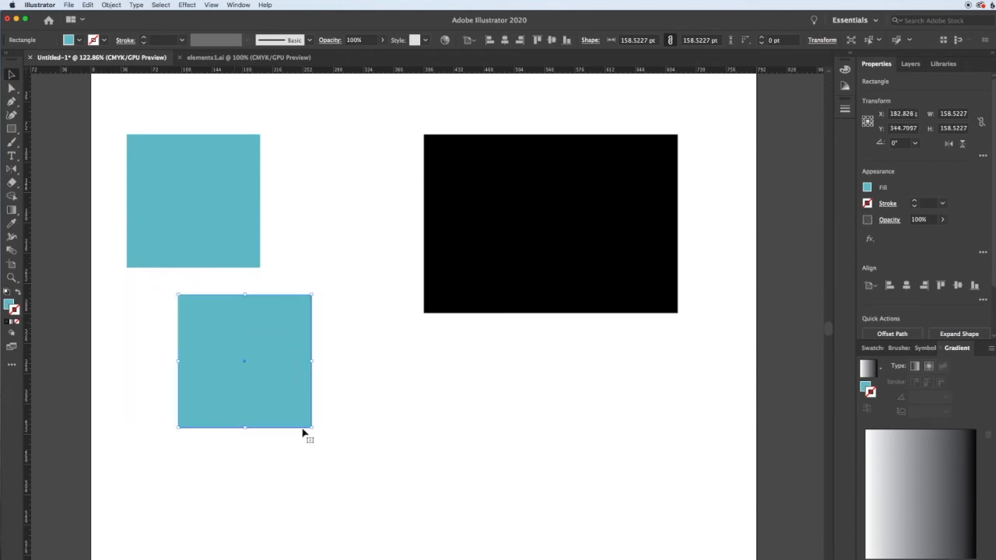
Reshape the lower teal square into a wide bar about 239 by 51 pt and shift it slightly left
{"action": "left_click_drag", "start_coordinate": [312, 427], "coordinate": [379, 337]}
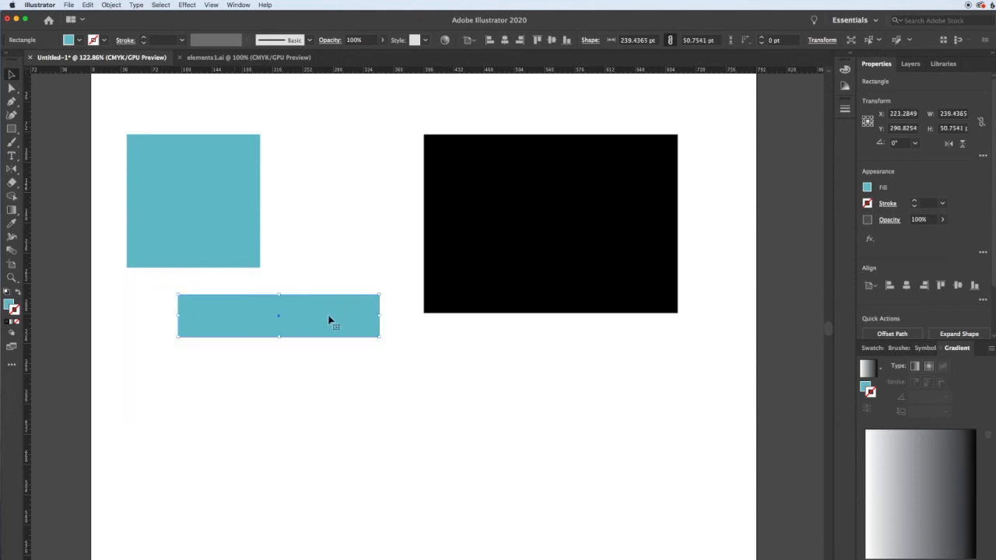
{"action": "mouse_move", "coordinate": [287, 314]}
{"action": "left_mouse_down"}
{"action": "mouse_move", "coordinate": [244, 298]}
{"action": "mouse_move", "coordinate": [244, 309]}
{"action": "mouse_move", "coordinate": [199, 297]}
{"action": "mouse_move", "coordinate": [177, 306]}
{"action": "mouse_move", "coordinate": [260, 329]}
{"action": "mouse_move", "coordinate": [278, 311]}
{"action": "left_mouse_up"}
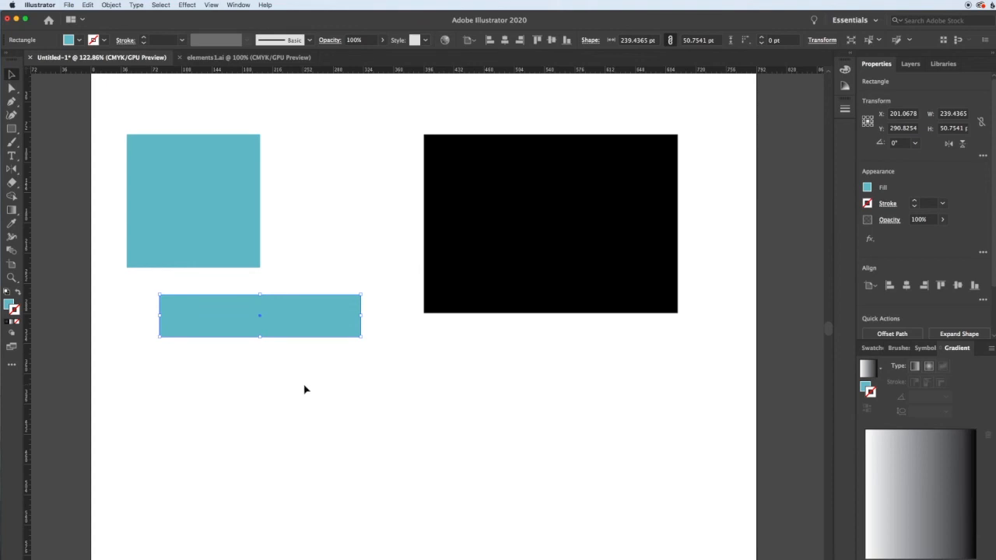
Align the left edges of the teal square and the teal bar below it, and deselect both
{"action": "left_click_drag", "start_coordinate": [316, 409], "coordinate": [195, 242]}
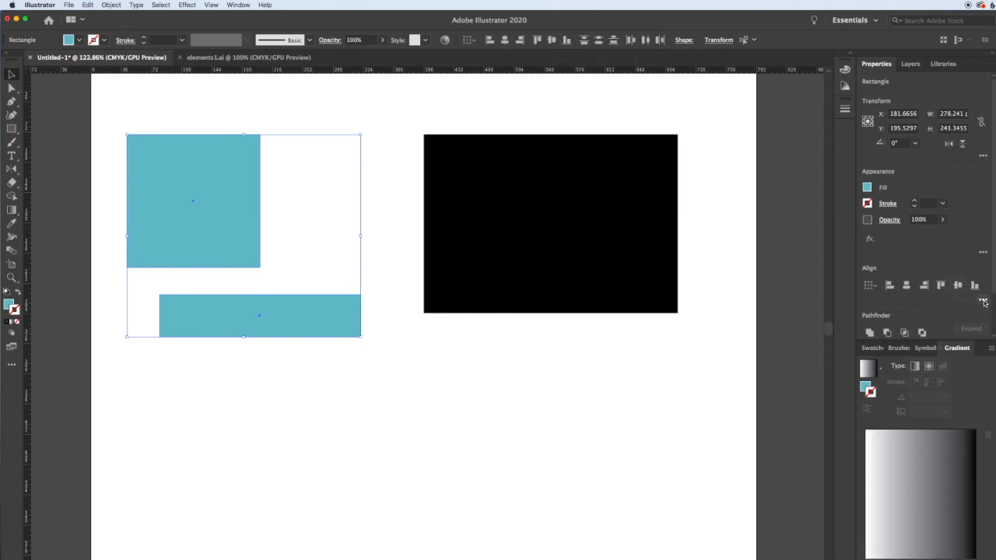
{"action": "left_click", "coordinate": [982, 302]}
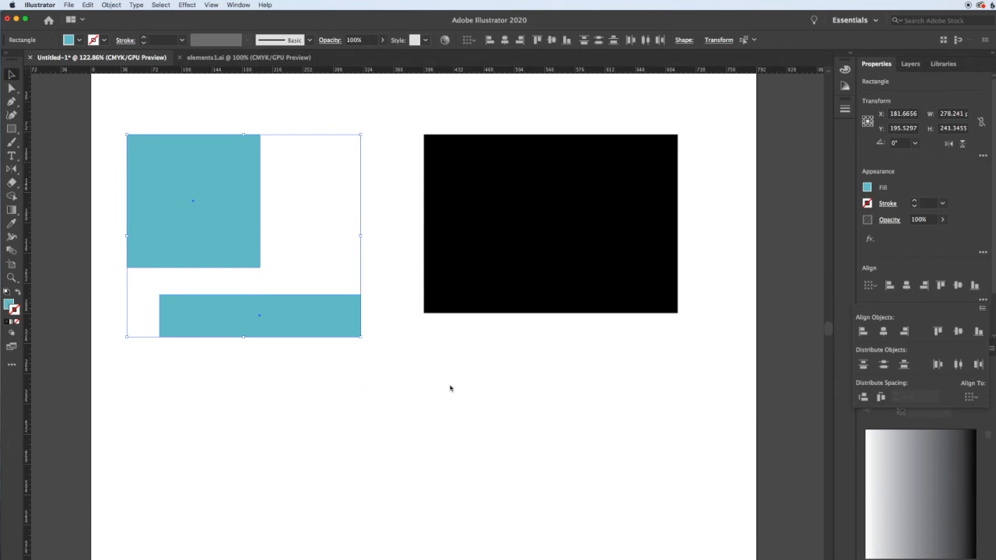
{"action": "left_click", "coordinate": [860, 333]}
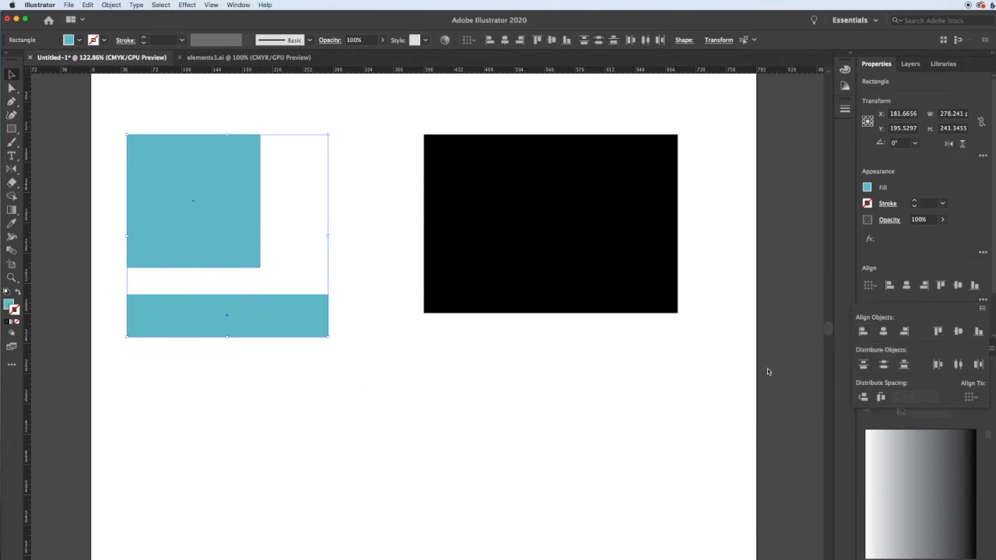
{"action": "left_click", "coordinate": [379, 355]}
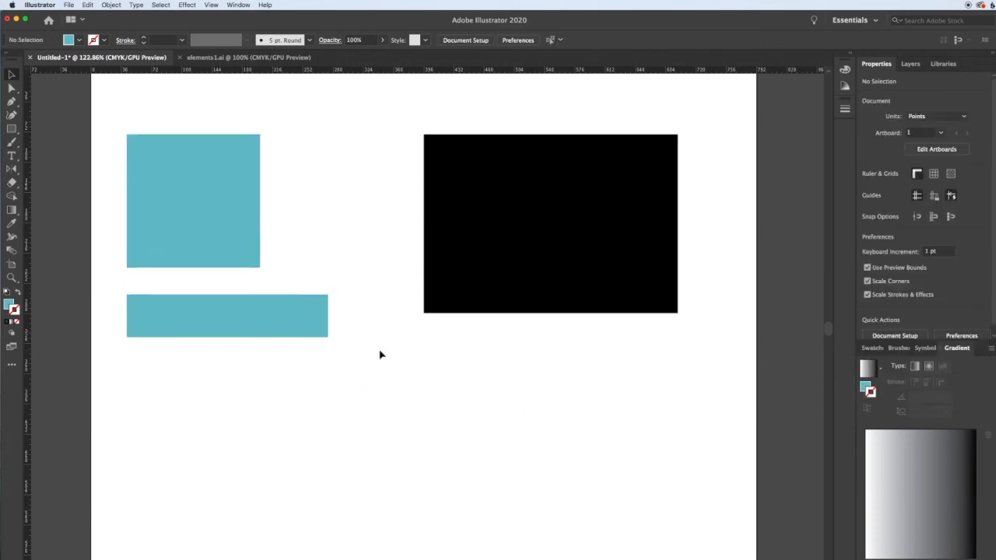